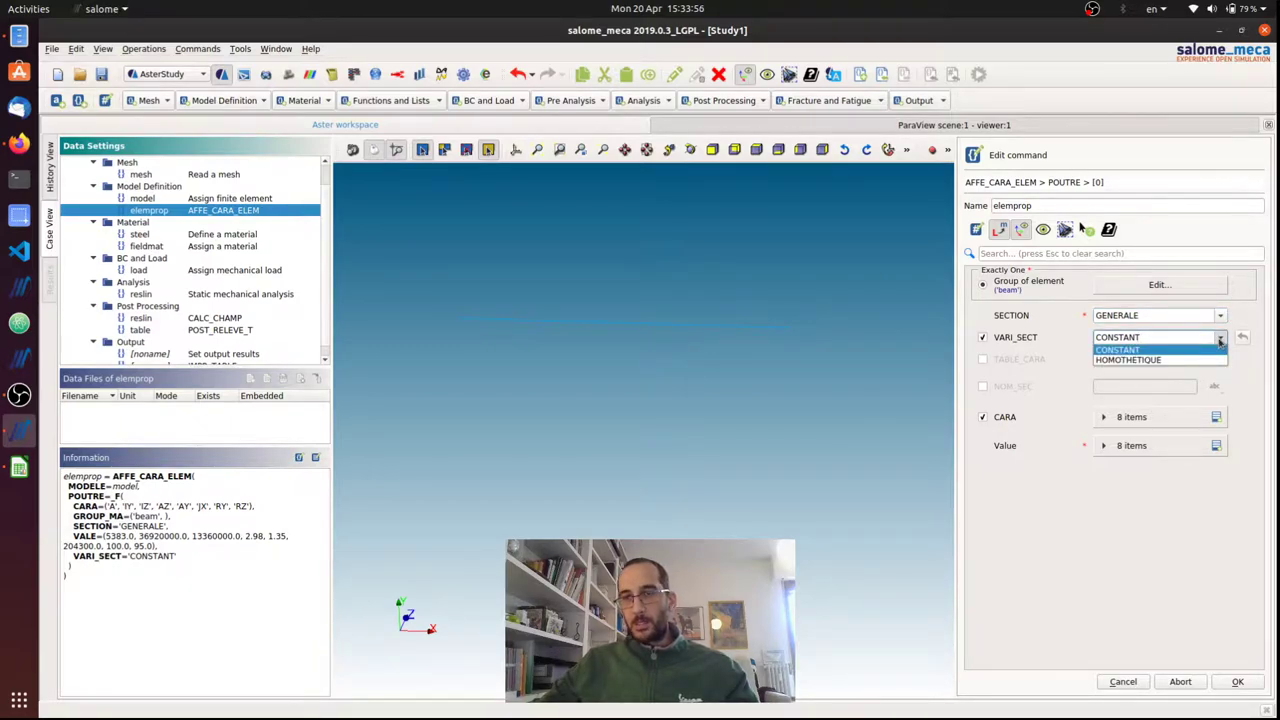
# Review the VARI_SECT options of the beam group in elemprop and expand its CARA and Value lists.
pyautogui.click(1220, 341)
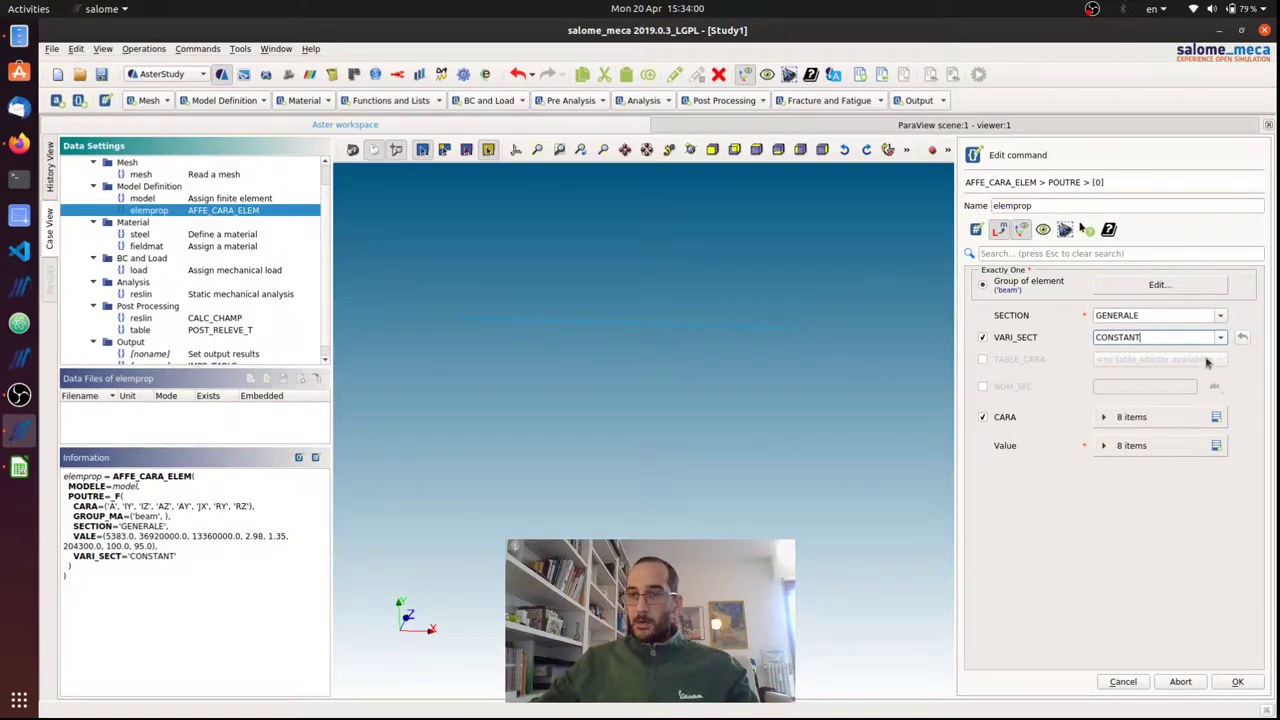
pyautogui.click(1104, 418)
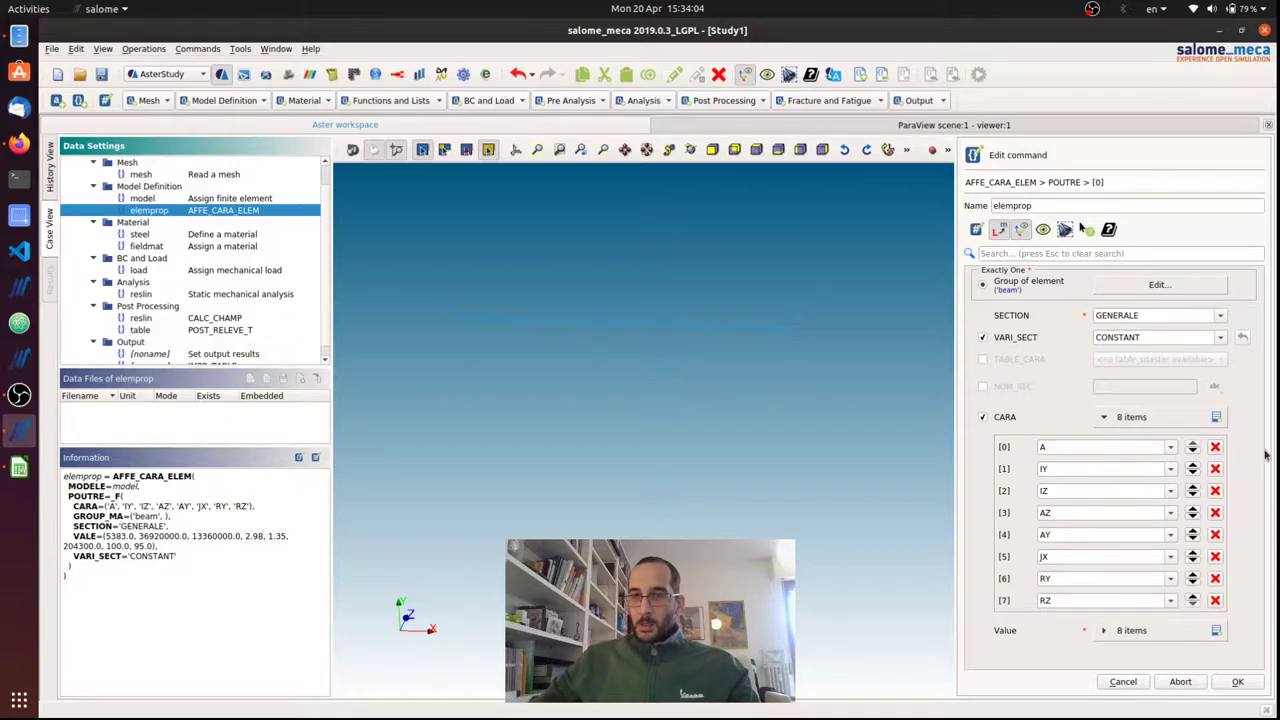
pyautogui.click(1104, 630)
pyautogui.moveTo(1262, 390); pyautogui.dragTo(1259, 492)
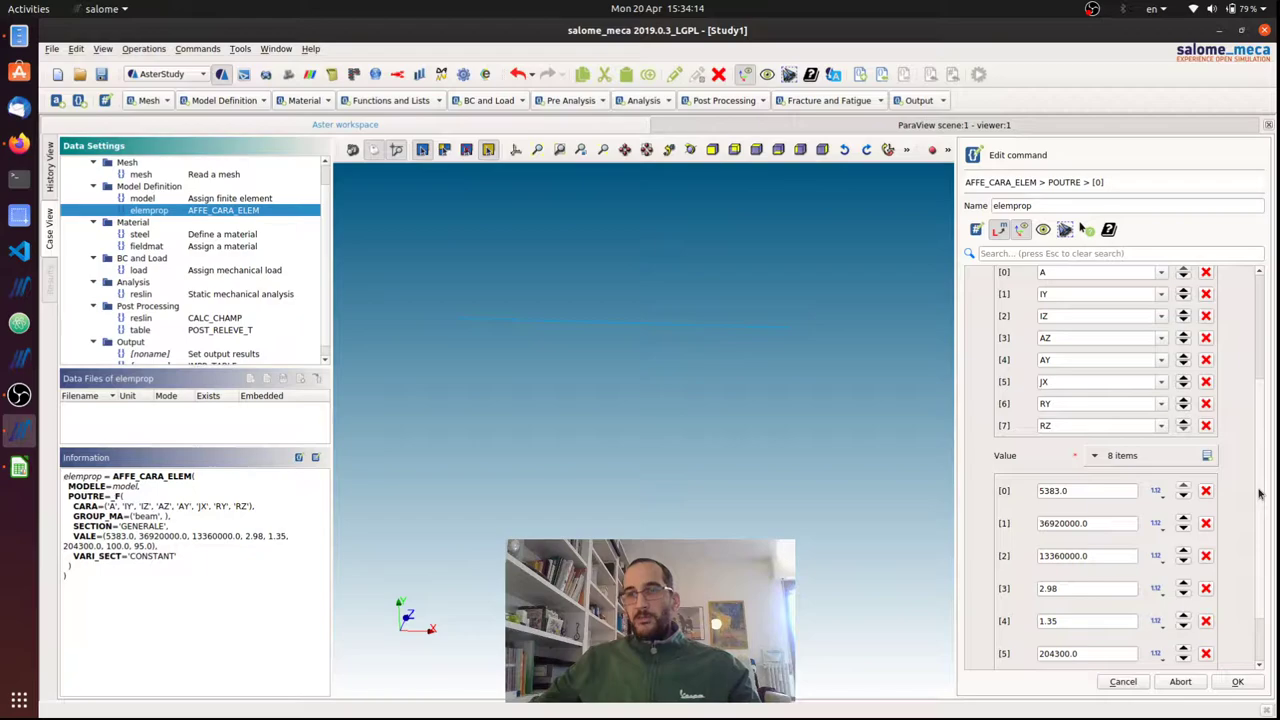
pyautogui.moveTo(1259, 492); pyautogui.dragTo(1262, 460)
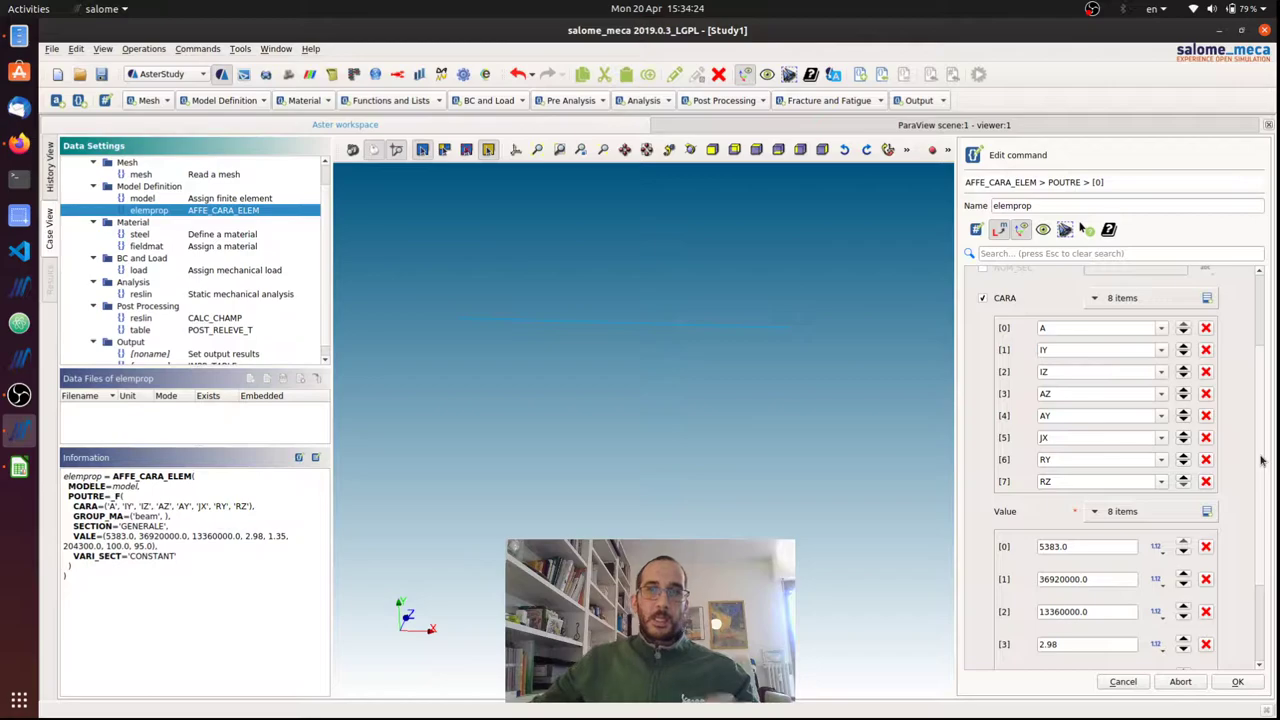
# Switch to Firefox and look up the HEA200 row in the Eurocode section properties table, highlighting the profile name.
pyautogui.click(19, 143)
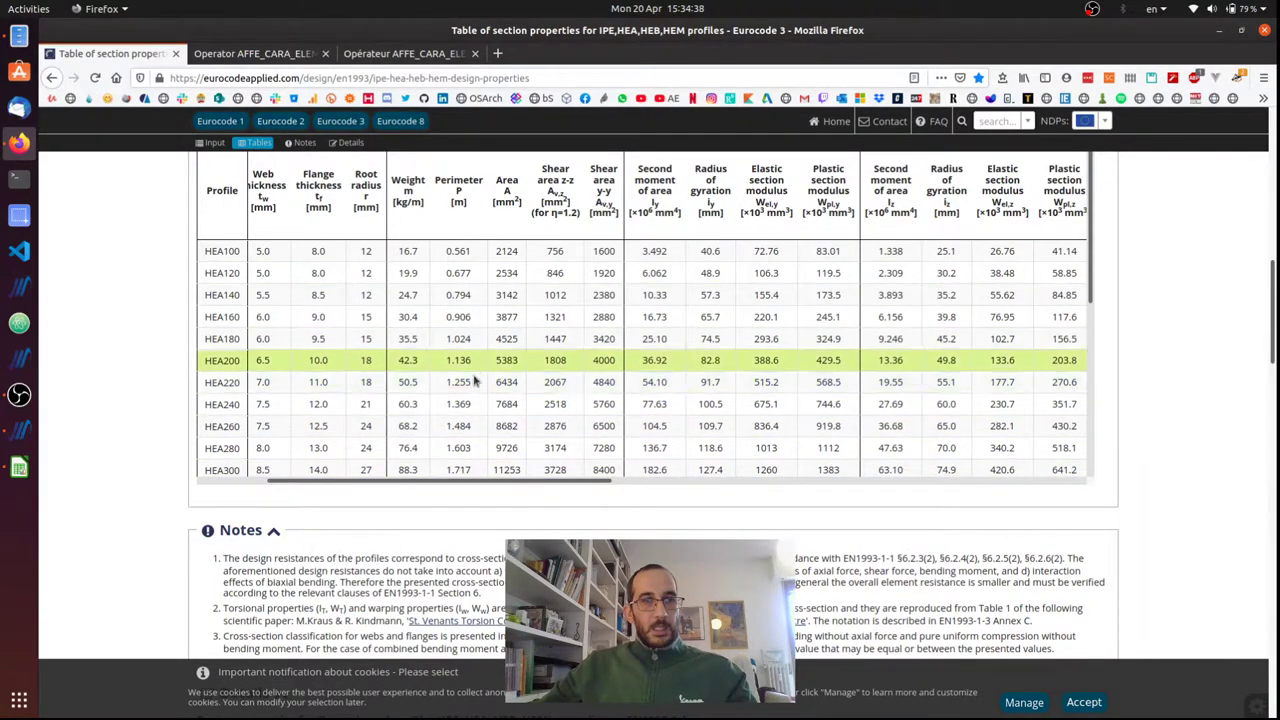
pyautogui.click(516, 470)
pyautogui.scroll(1, 516, 400)
pyautogui.scroll(-1, 450, 395)
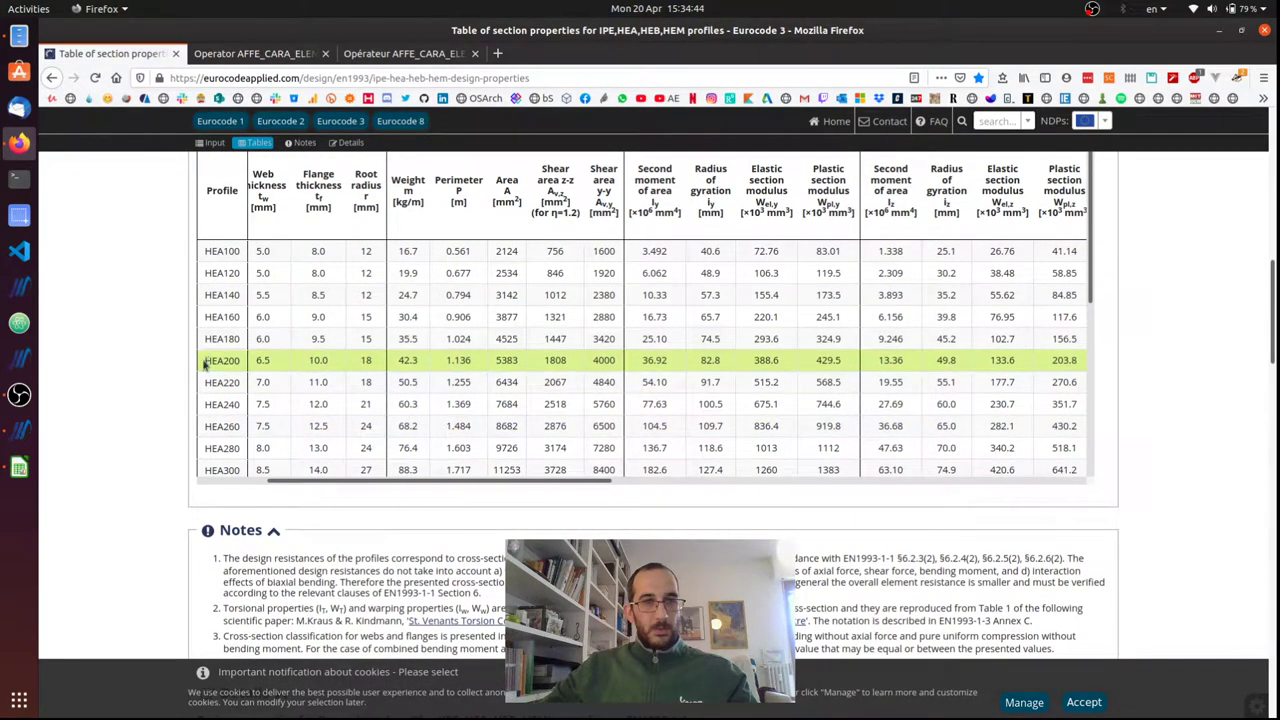
pyautogui.moveTo(205, 363); pyautogui.dragTo(246, 362)
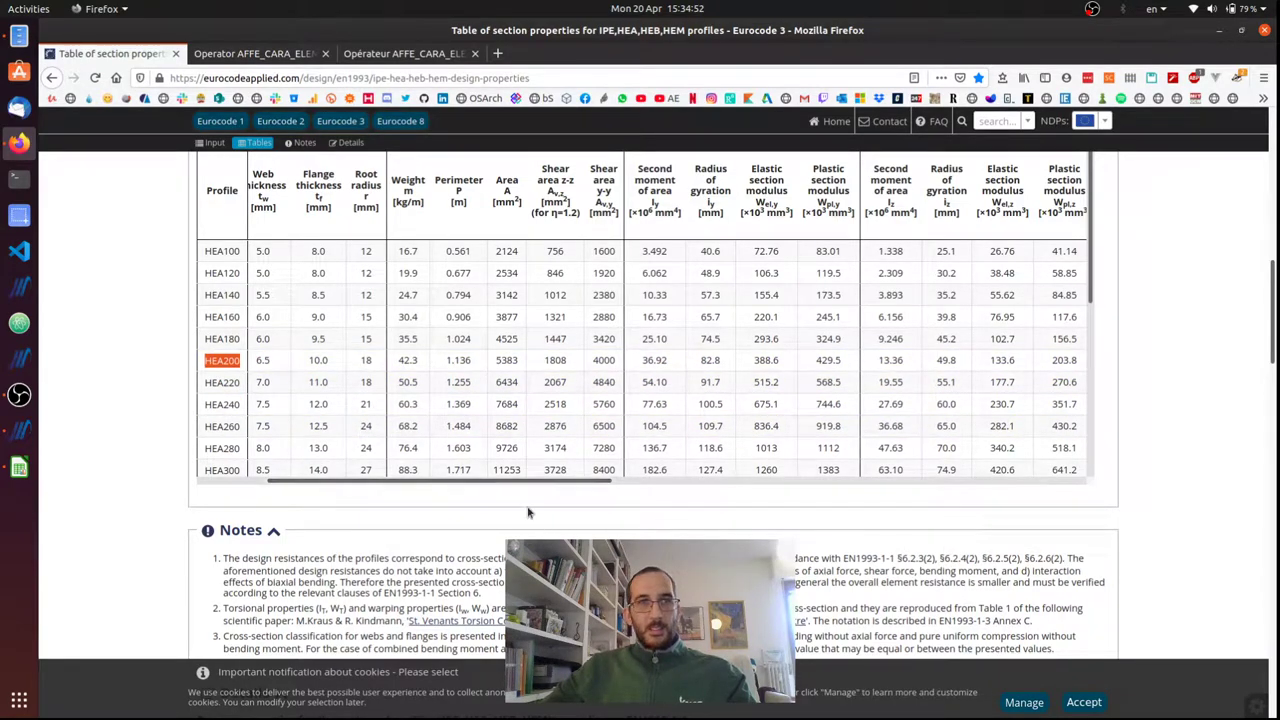
pyautogui.click(20, 428)
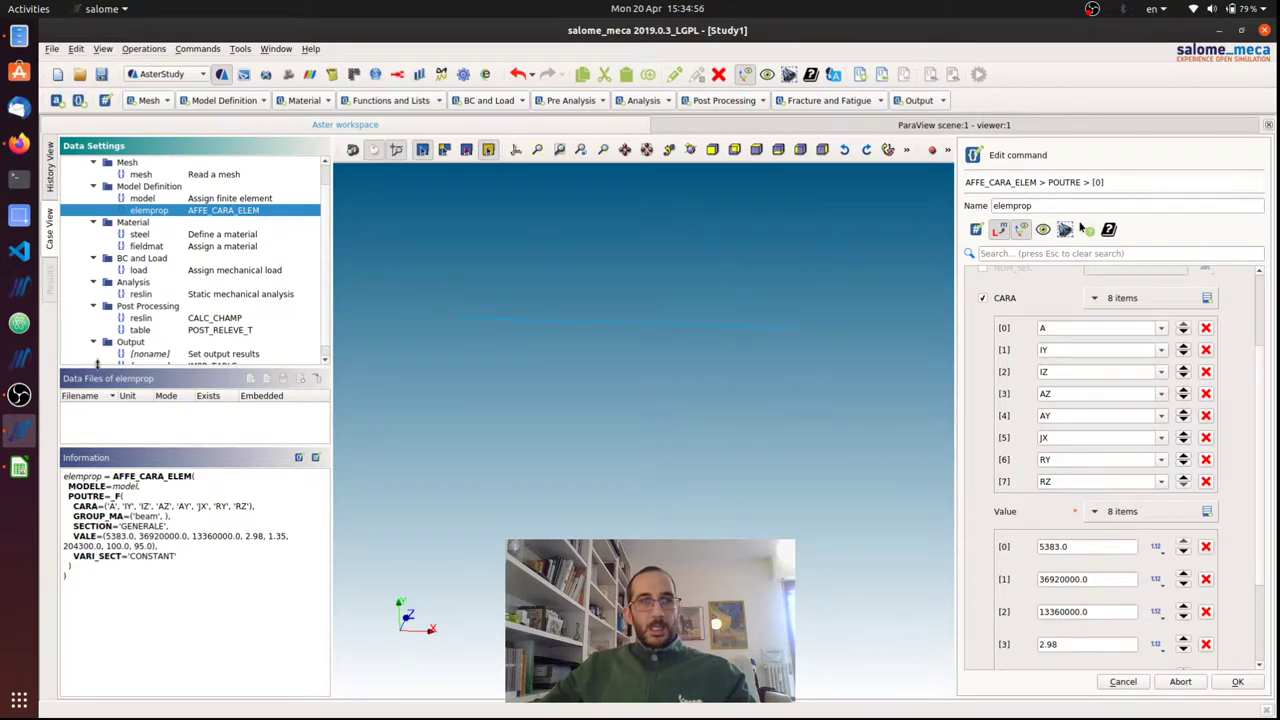
# Compare the English and French Code_Aster manuals for AFFE_CARA_ELEM in Firefox at section 9.4.3, the general section operand.
pyautogui.click(19, 143)
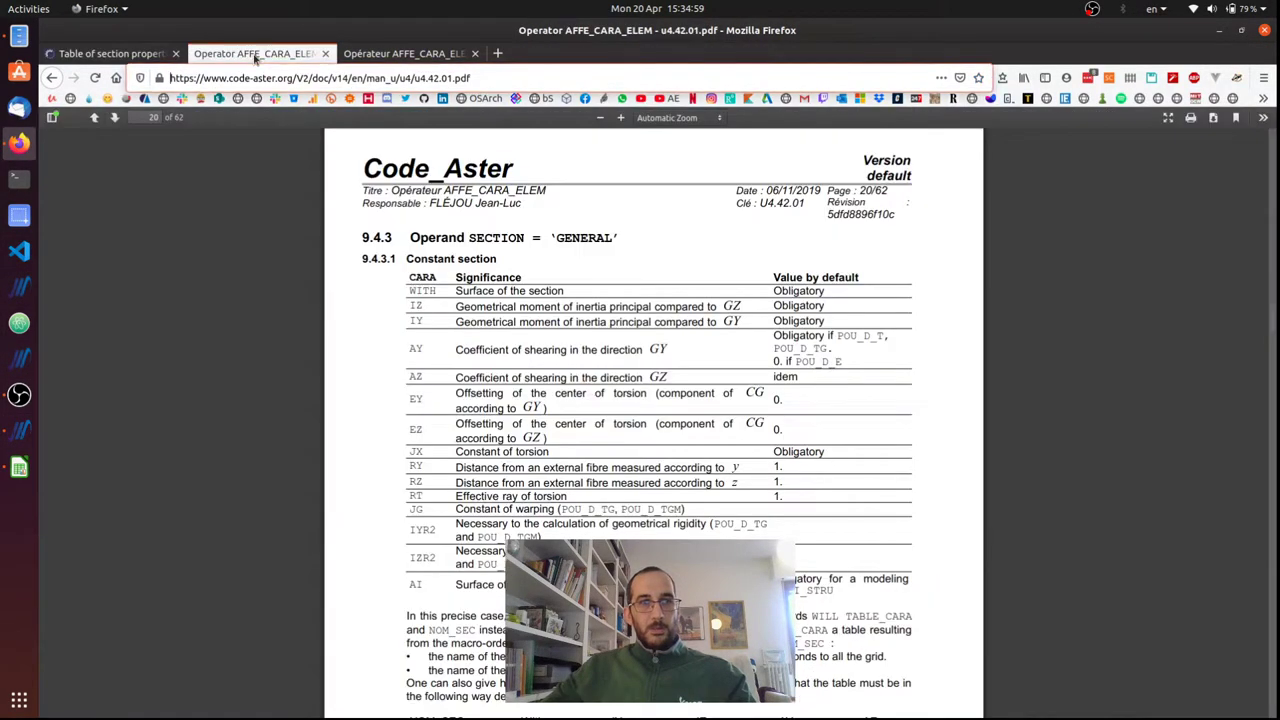
pyautogui.click(256, 56)
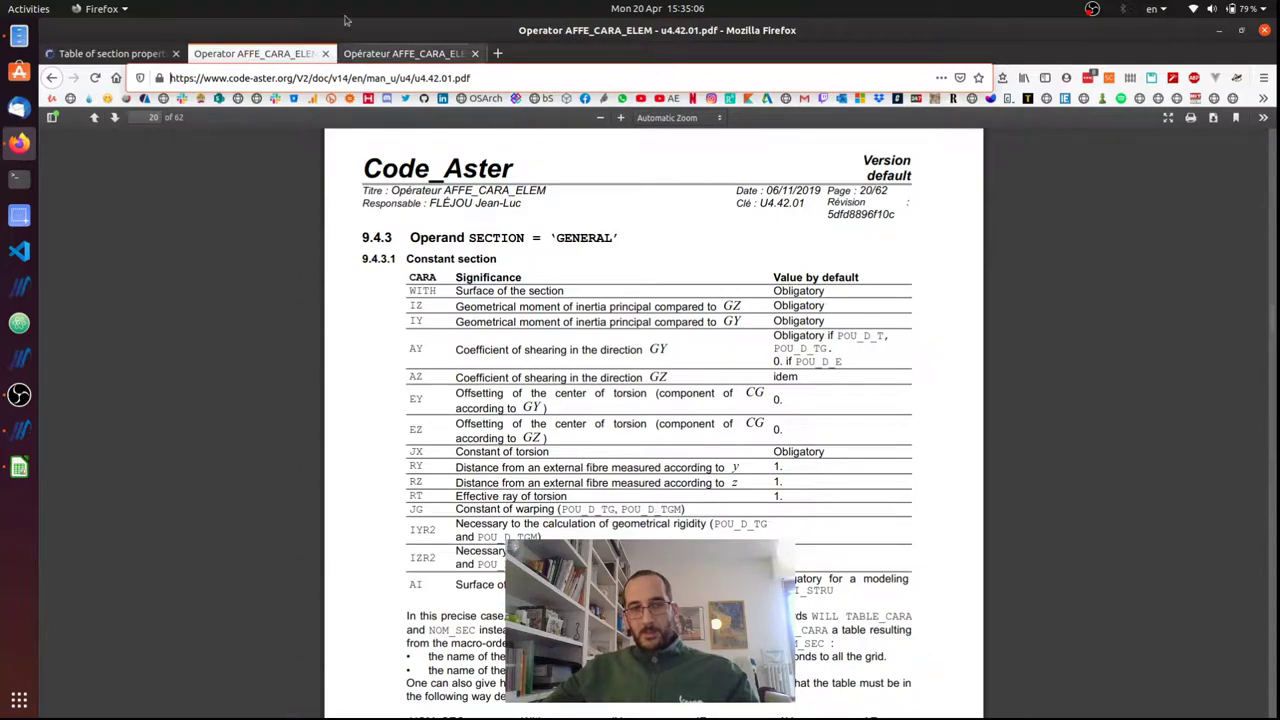
pyautogui.click(404, 58)
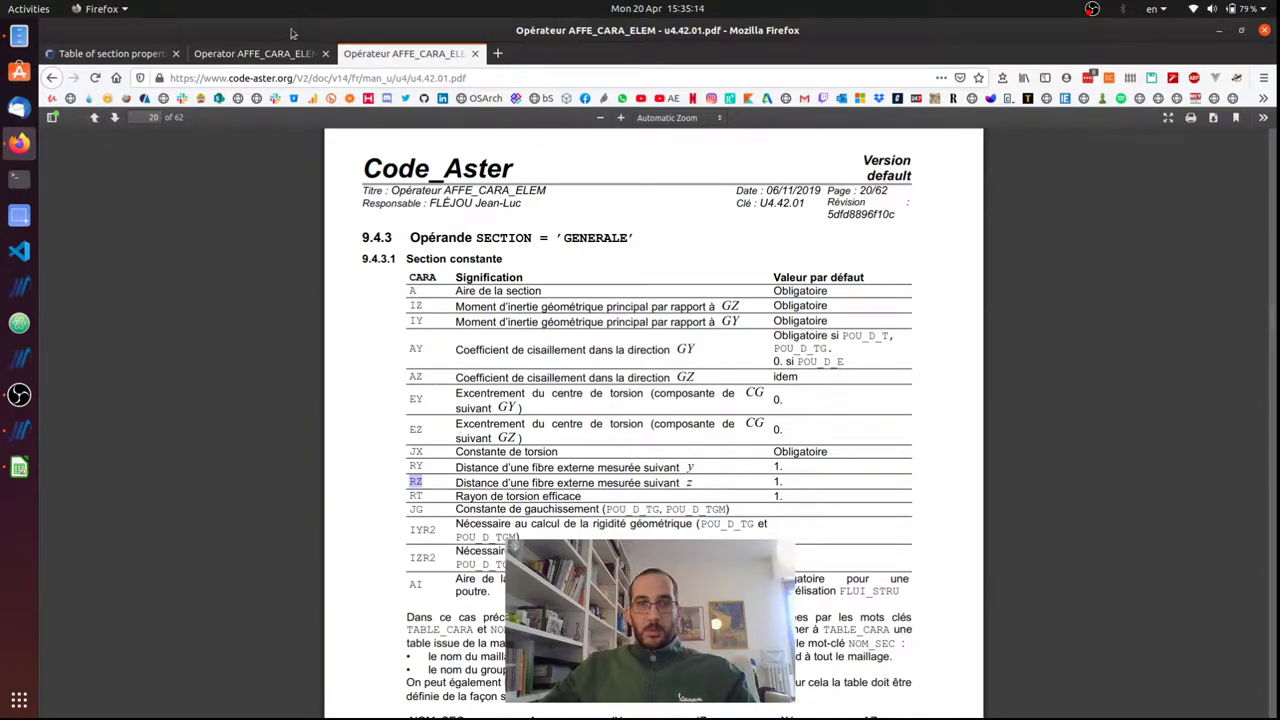
pyautogui.click(270, 55)
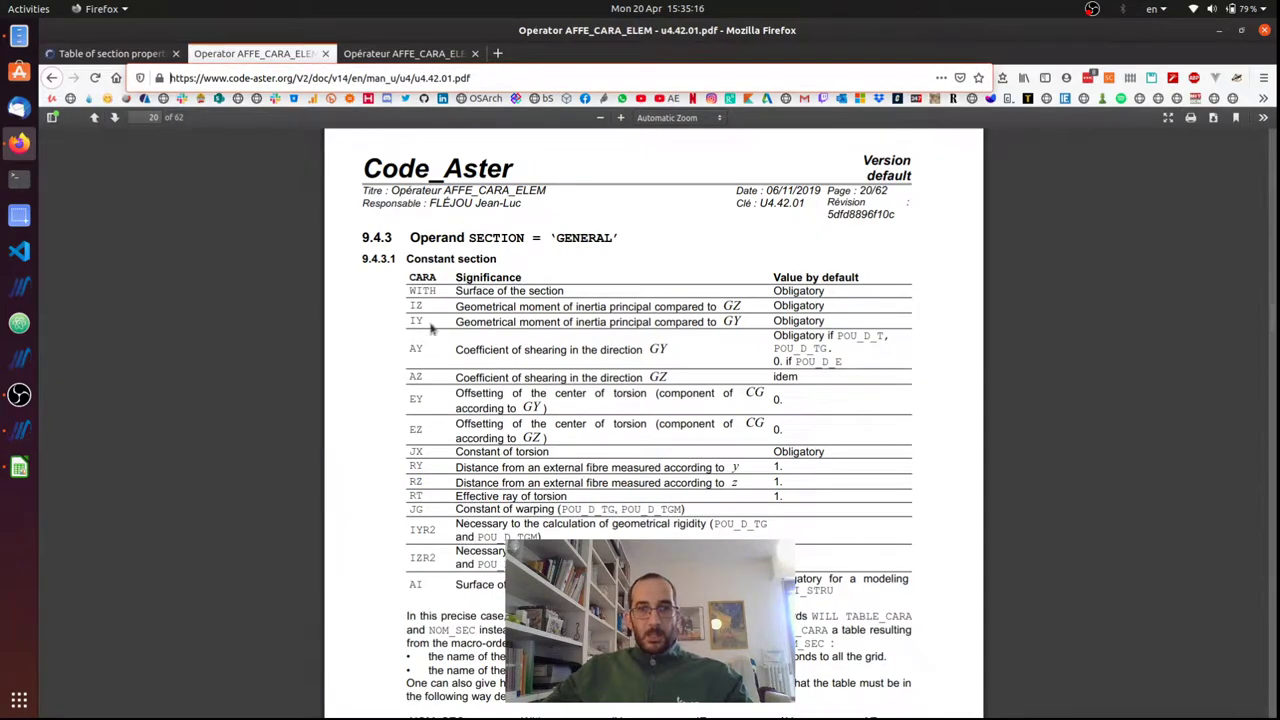
pyautogui.click(398, 58)
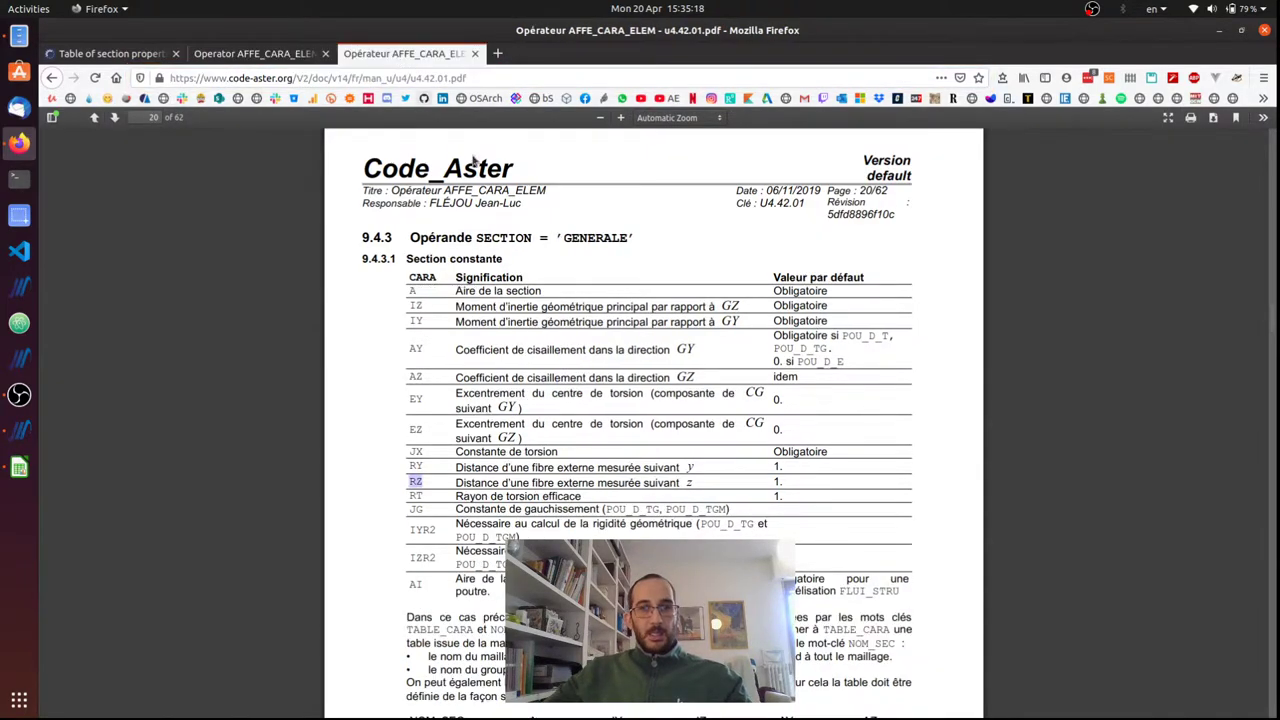
# Read the constant-section CARA table in the French manual, covering the area, inertia, torsion constant and outer fibre distances.
pyautogui.moveTo(774, 290); pyautogui.dragTo(830, 291)
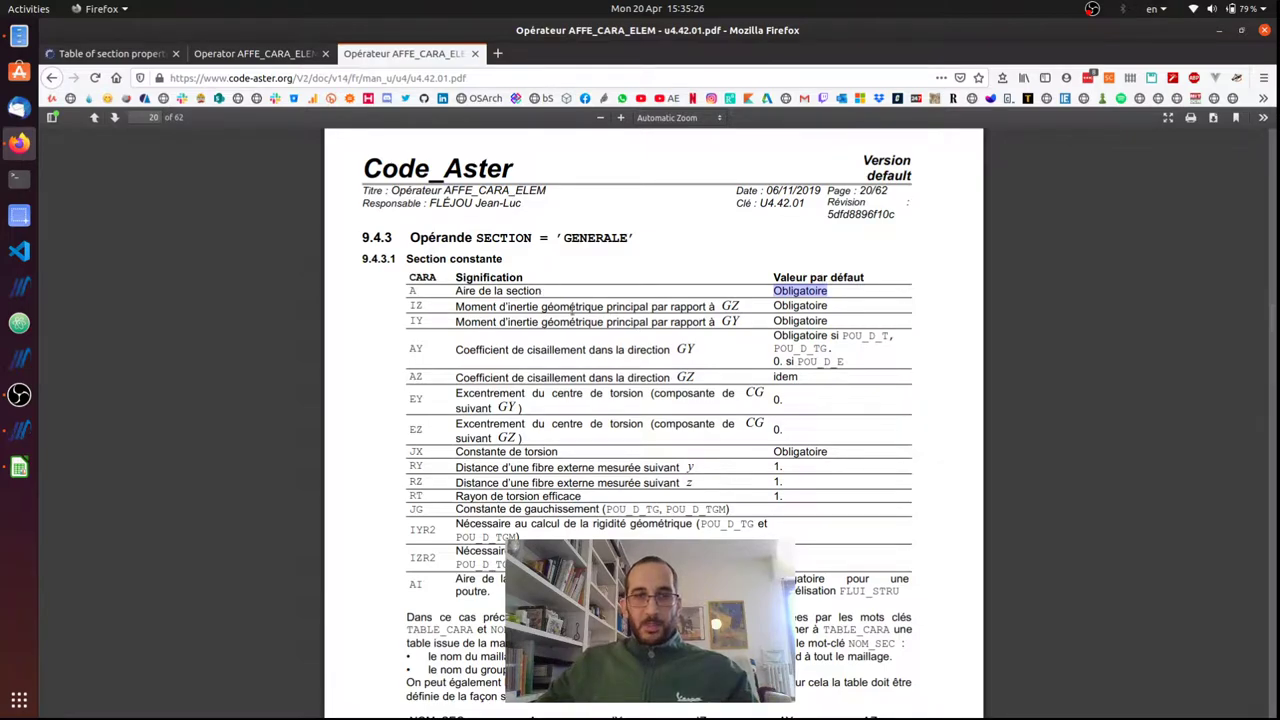
pyautogui.click(569, 320)
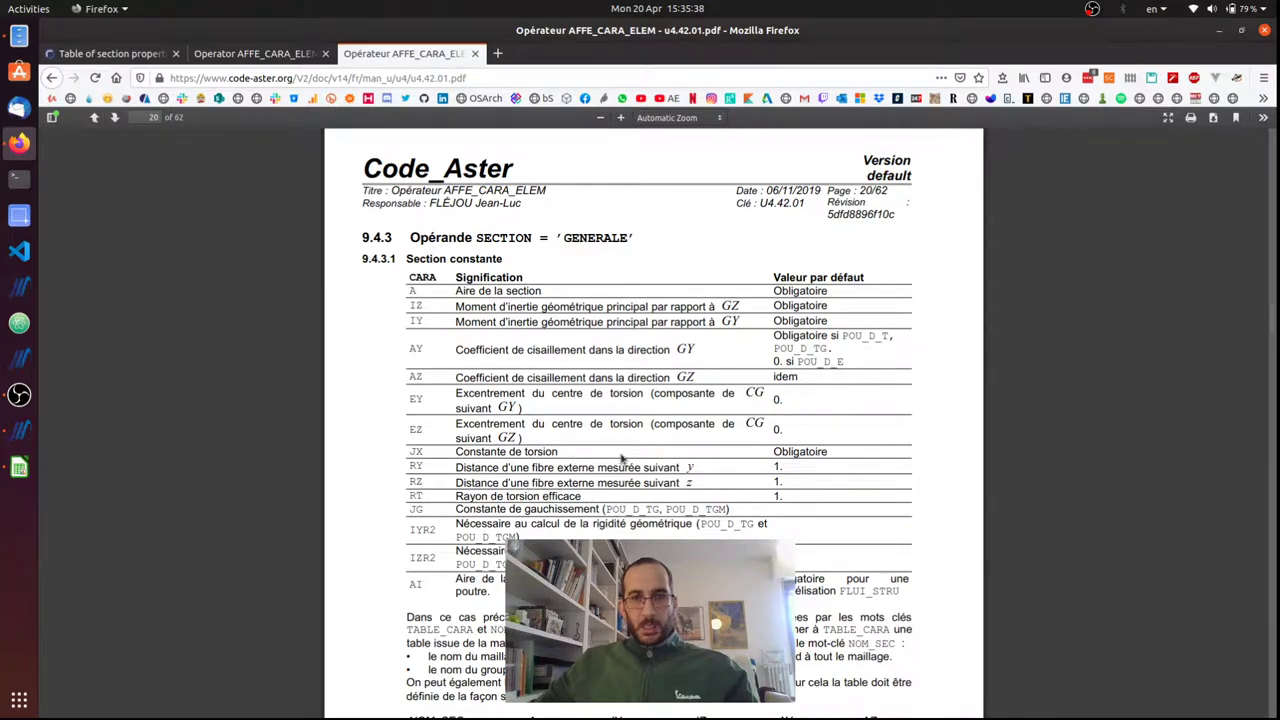
pyautogui.moveTo(499, 451); pyautogui.dragTo(629, 452)
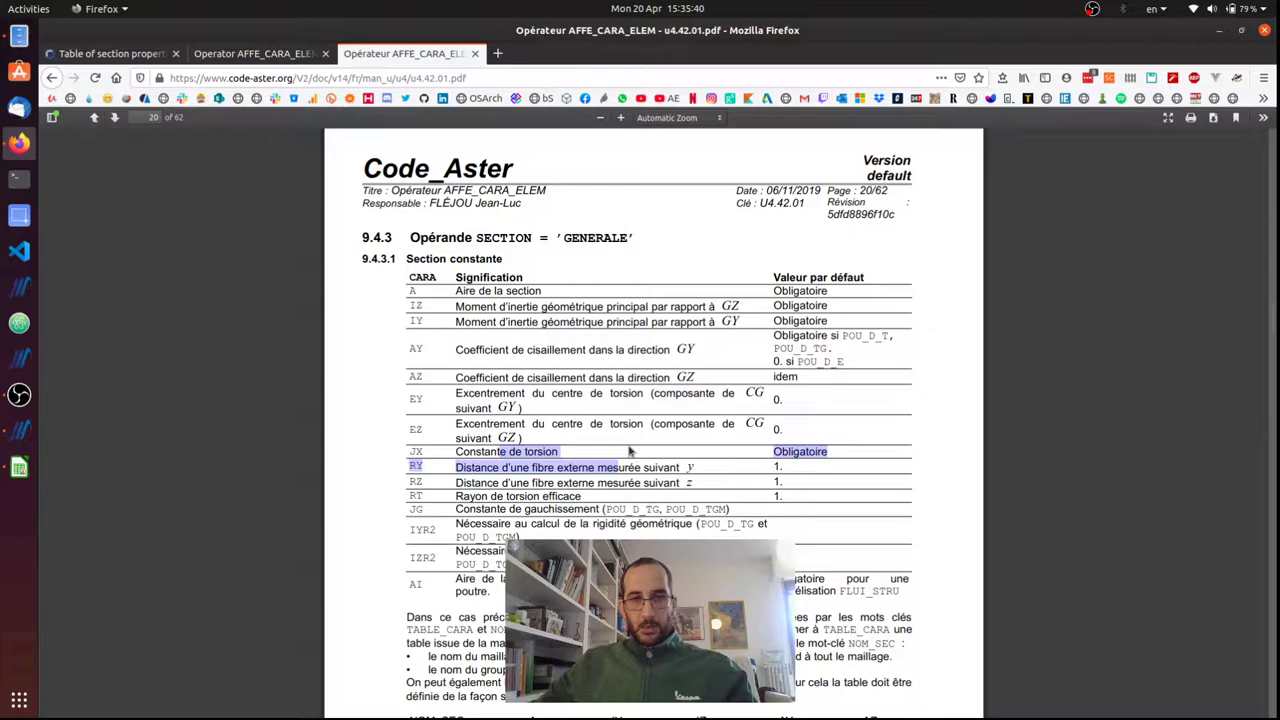
pyautogui.click(636, 458)
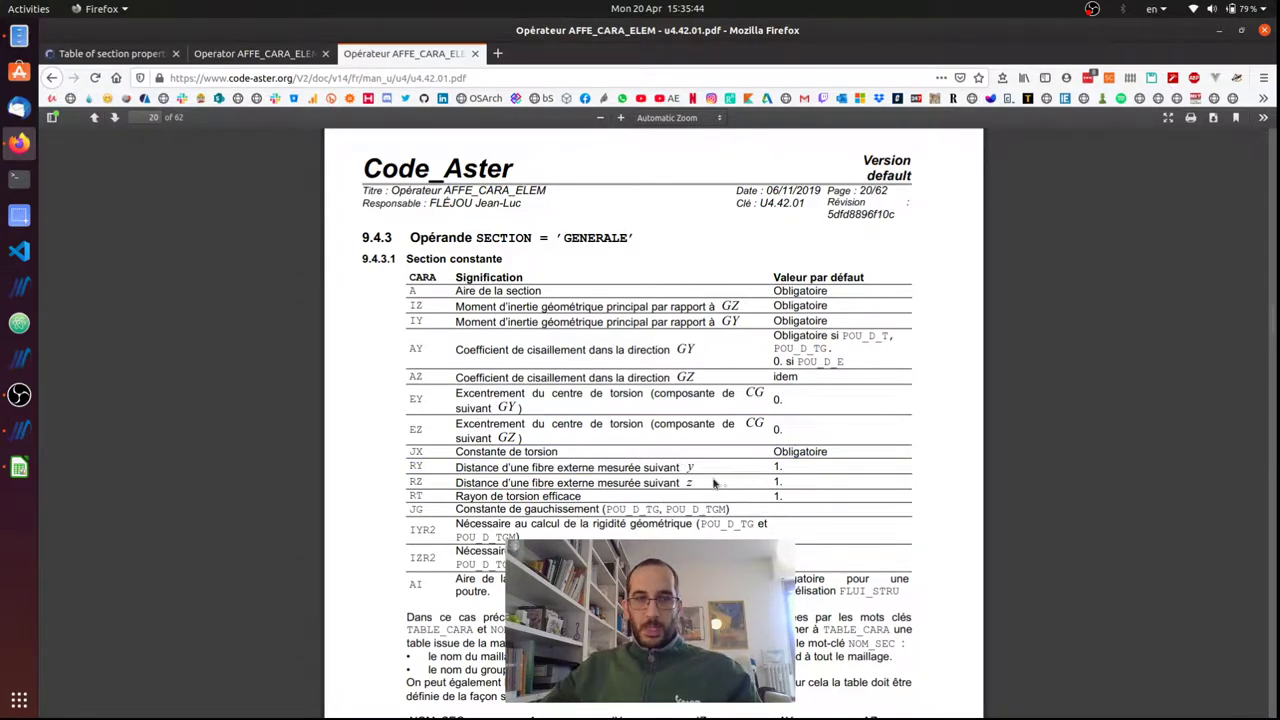
pyautogui.moveTo(708, 483); pyautogui.dragTo(508, 482)
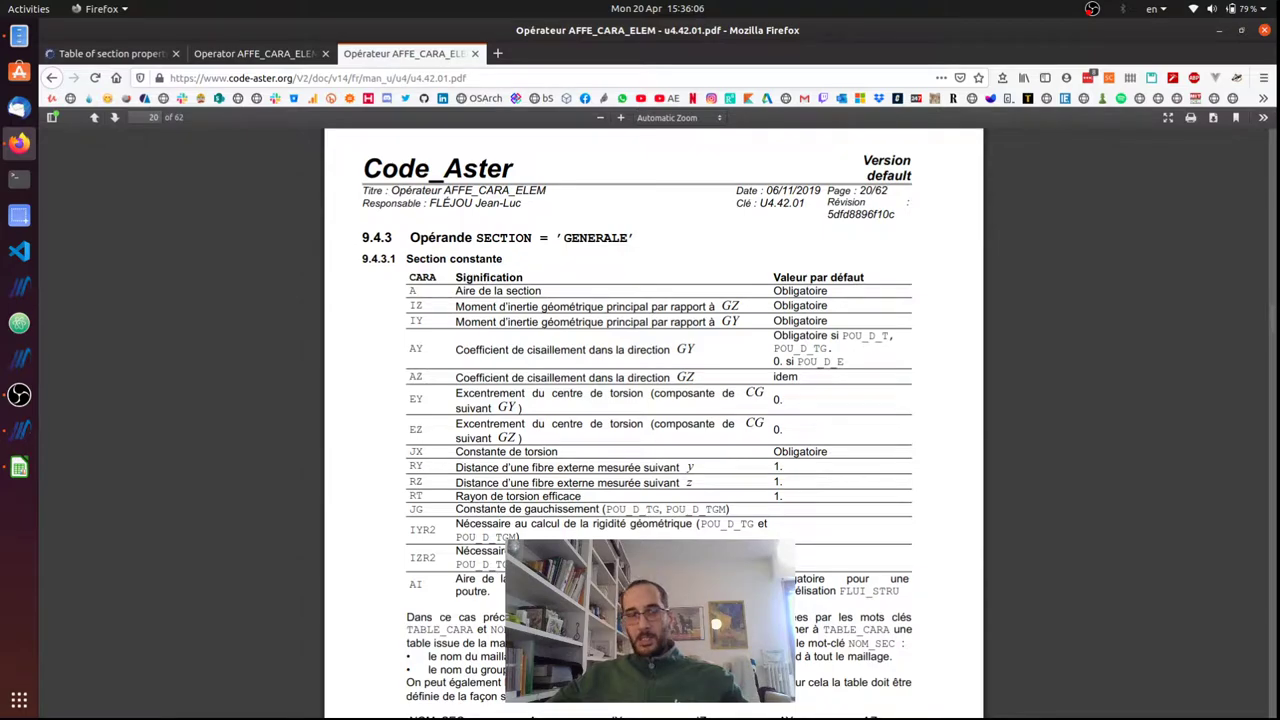
# Return to salome_meca and match each CARA parameter of elemprop, from A to RZ, with its entry in the Value list.
pyautogui.click(22, 432)
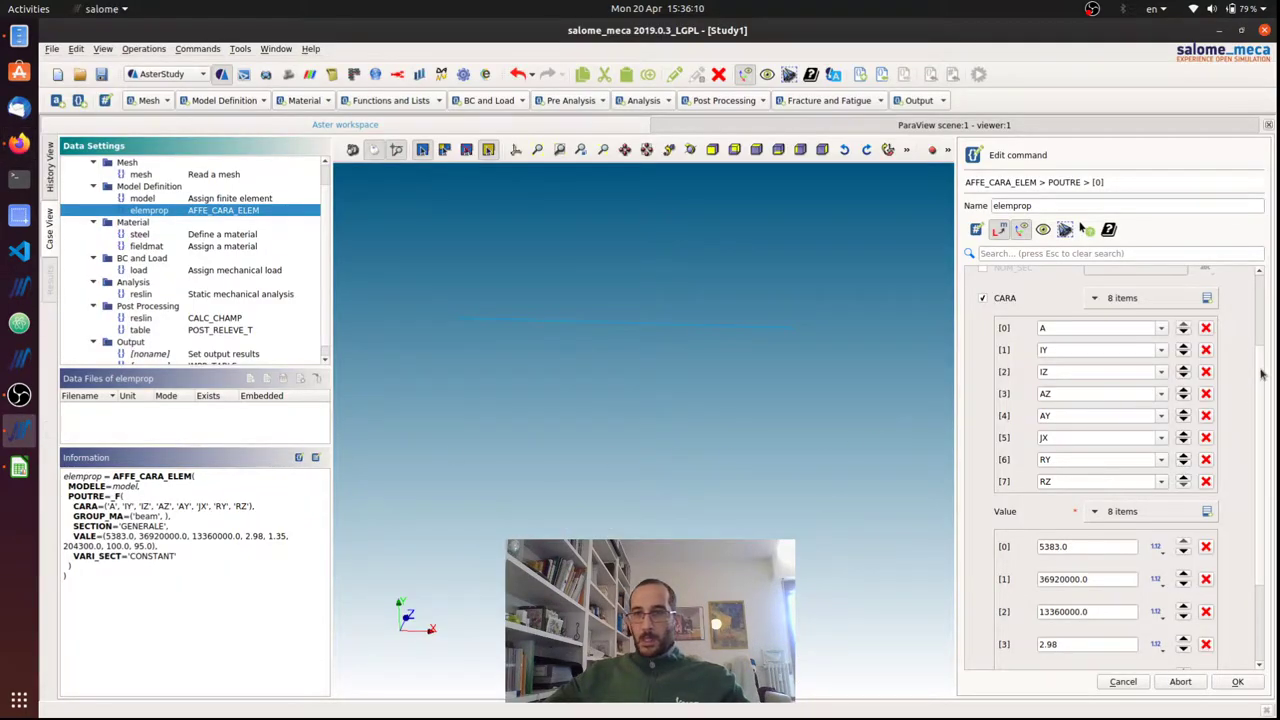
pyautogui.scroll(1, 1260, 387)
pyautogui.scroll(-1, 1260, 387)
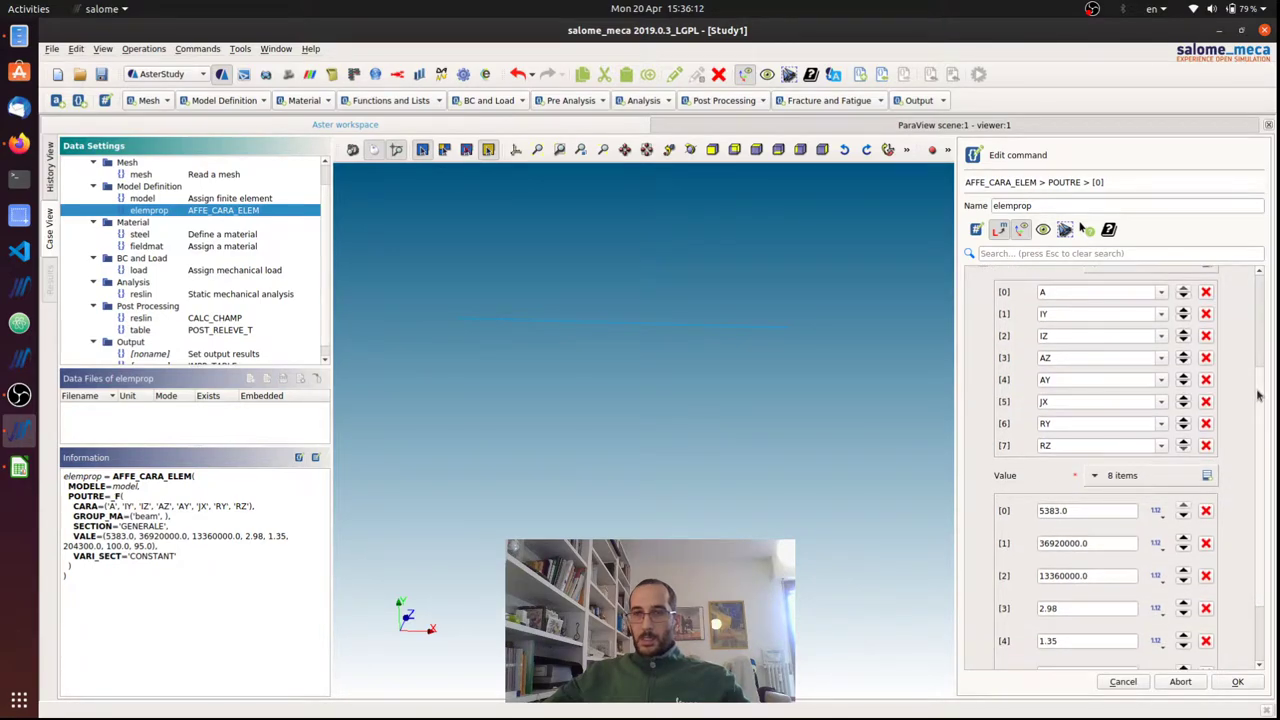
pyautogui.click(1062, 291)
pyautogui.click(1074, 312)
pyautogui.click(1068, 337)
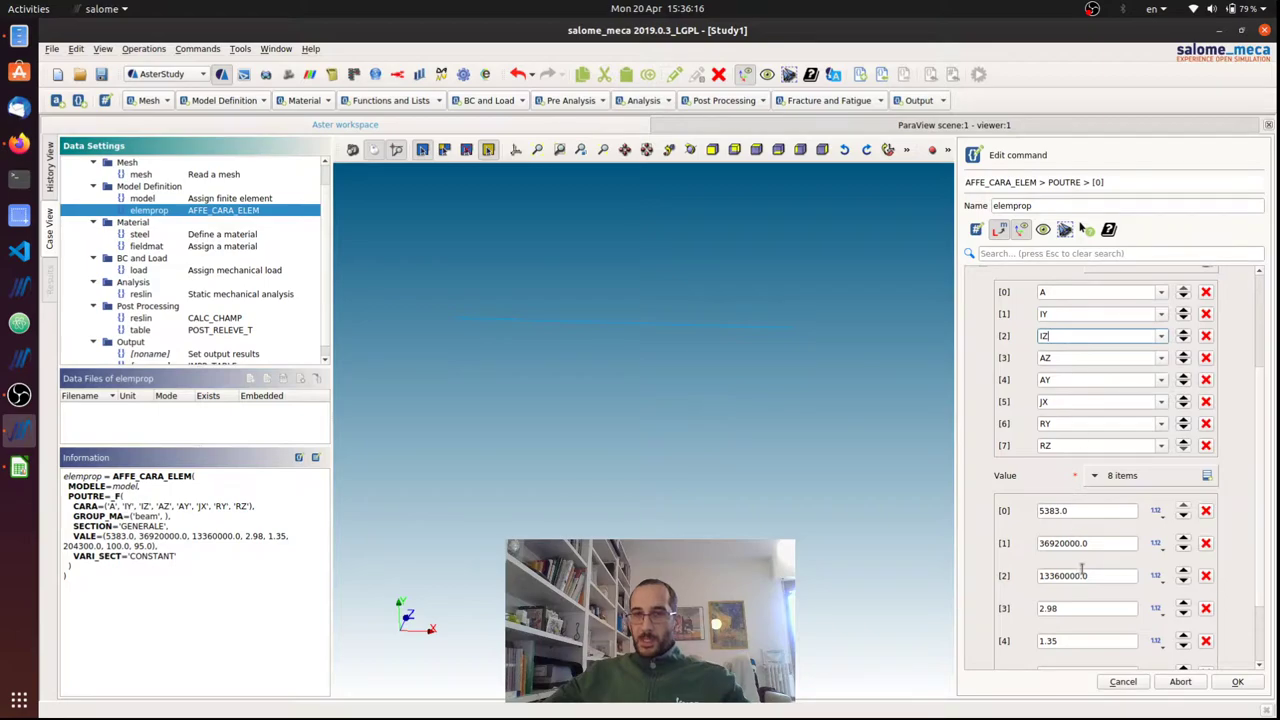
pyautogui.click(1077, 357)
pyautogui.click(1070, 379)
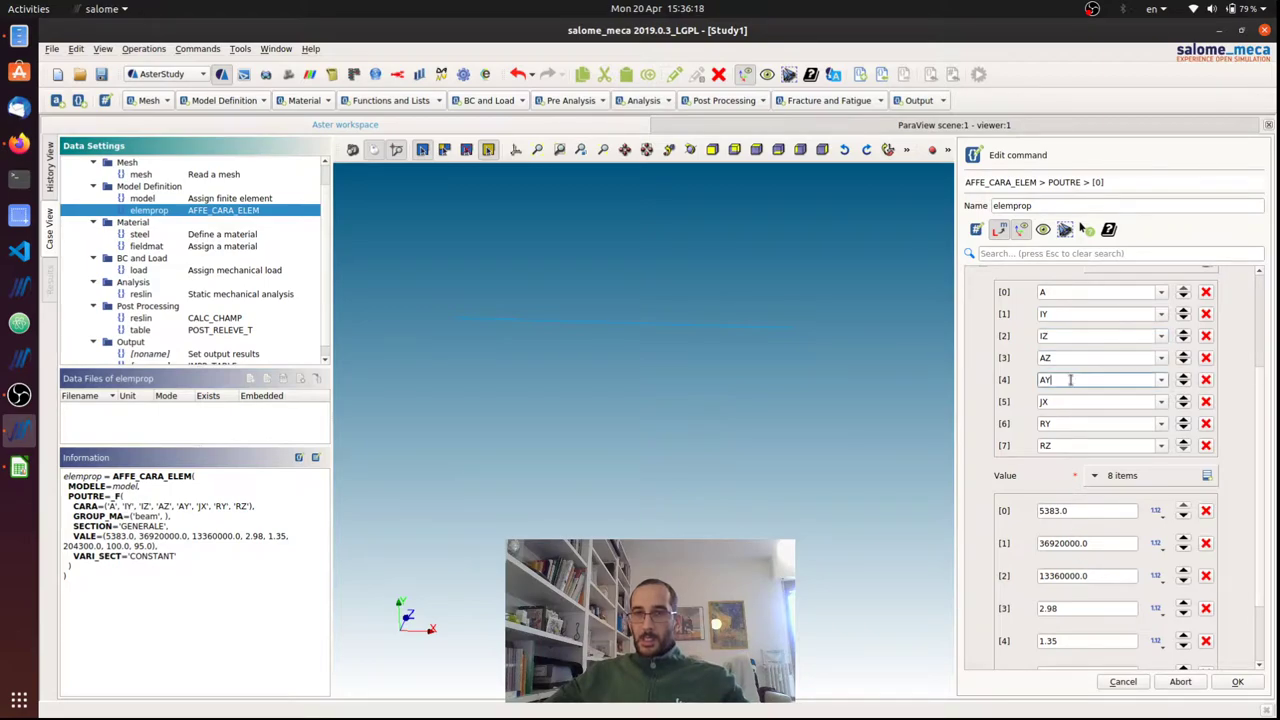
pyautogui.click(1114, 402)
pyautogui.scroll(-3, 1256, 440)
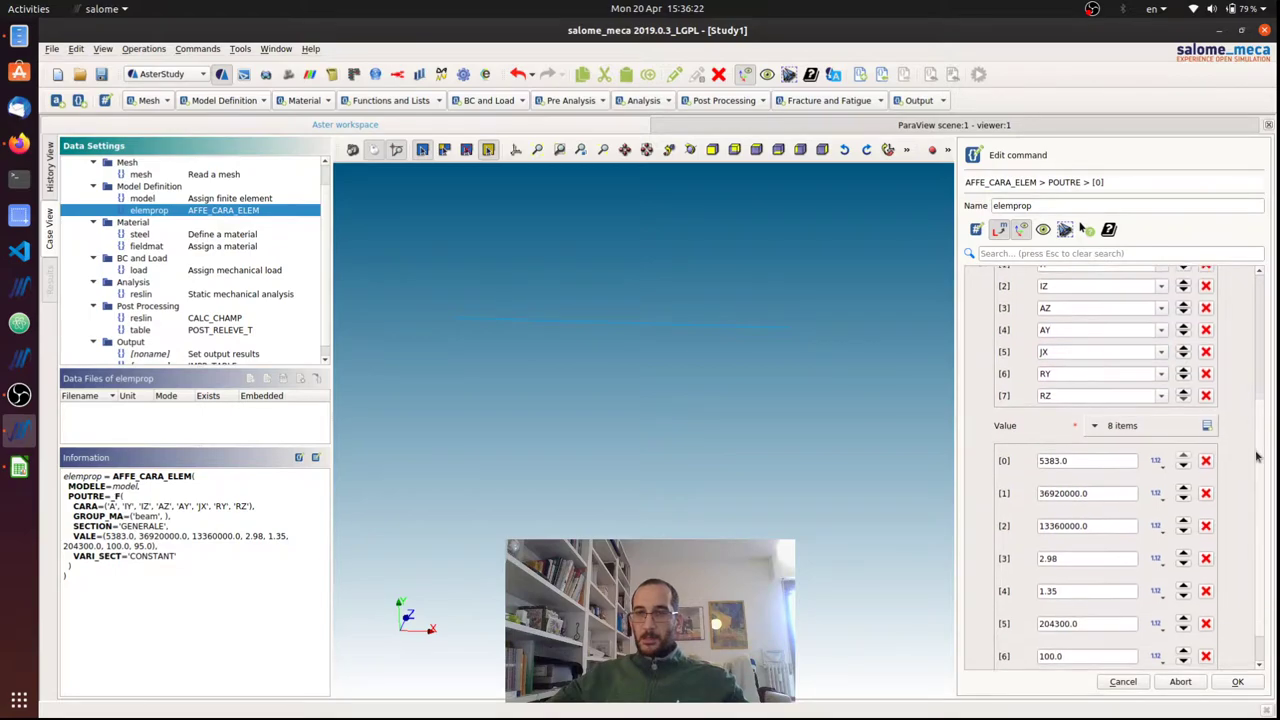
pyautogui.click(1118, 362)
pyautogui.scroll(-1, 1258, 460)
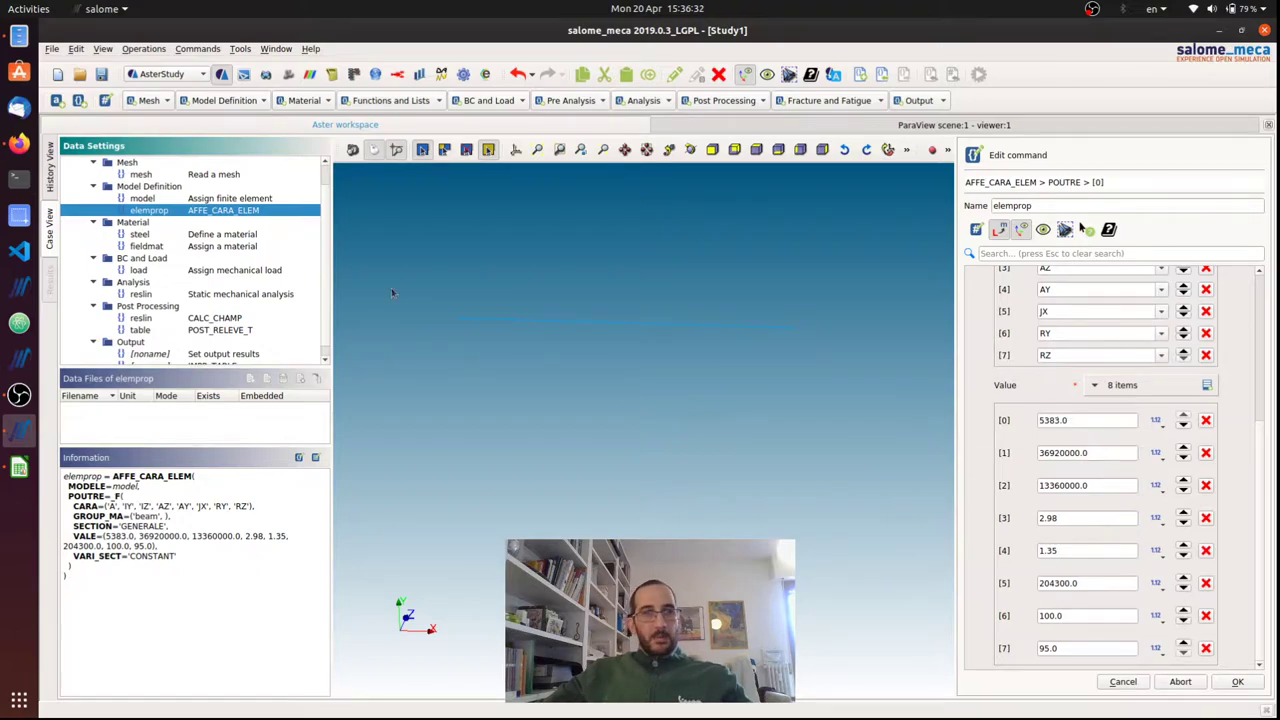
# Examine the axis convention in the HEA profile diagram and the inertia columns on the Eurocode page in Firefox.
pyautogui.click(19, 143)
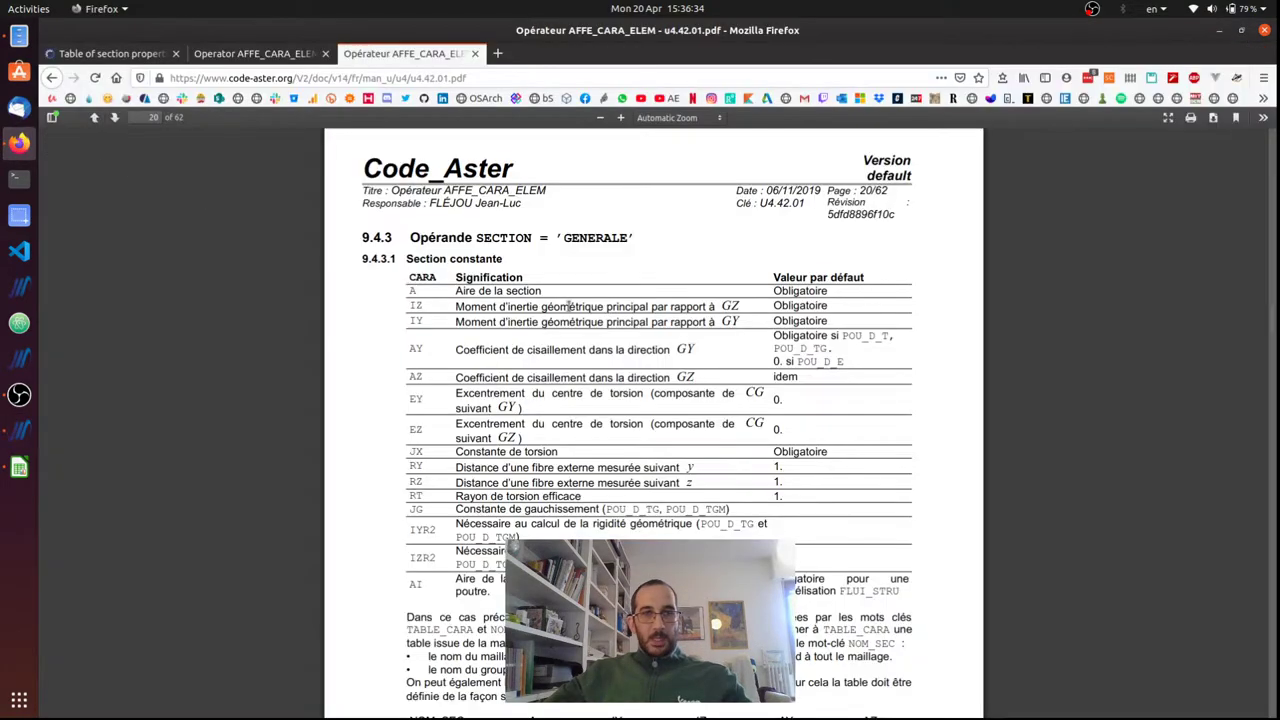
pyautogui.click(110, 53)
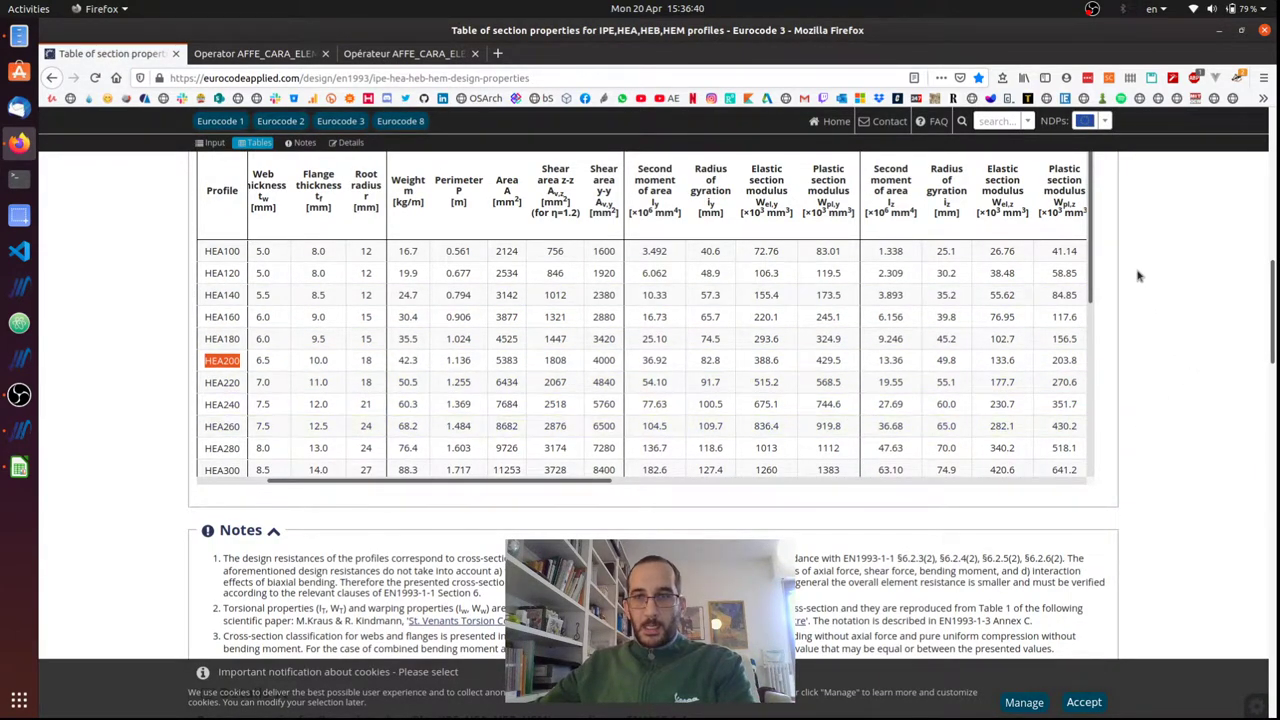
pyautogui.moveTo(1275, 327); pyautogui.dragTo(1272, 210)
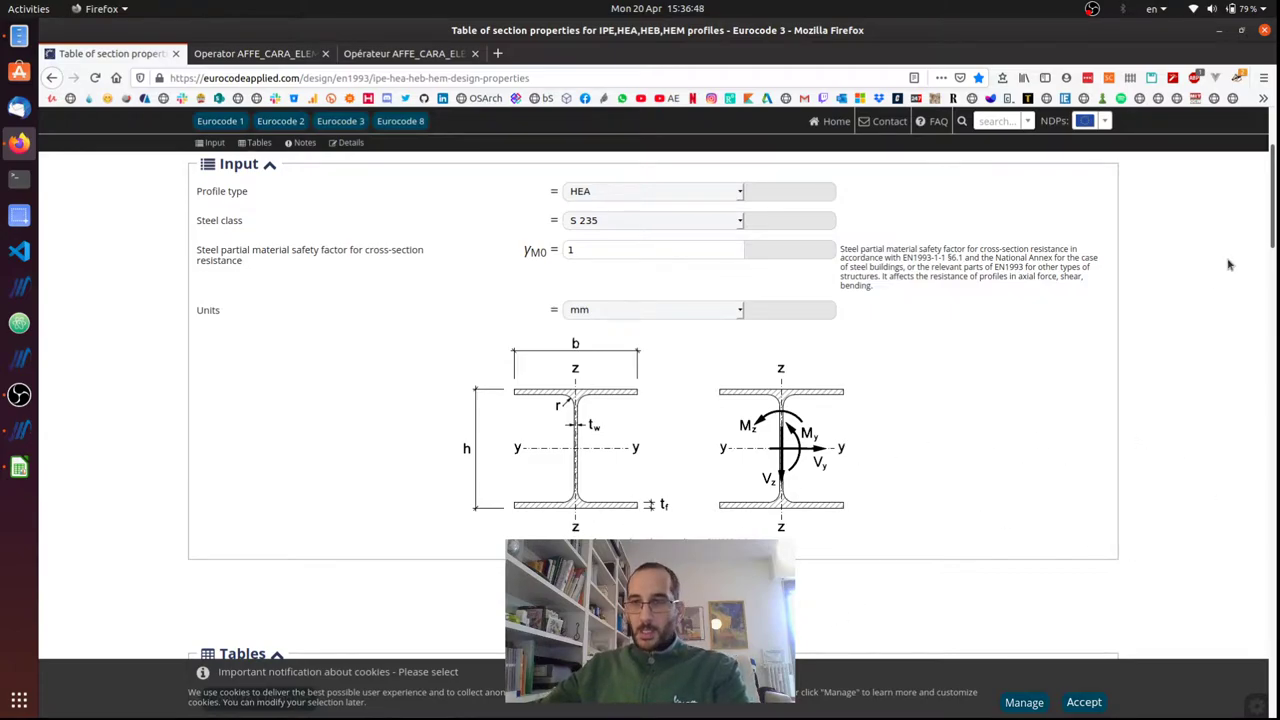
pyautogui.moveTo(1268, 187); pyautogui.dragTo(1262, 291)
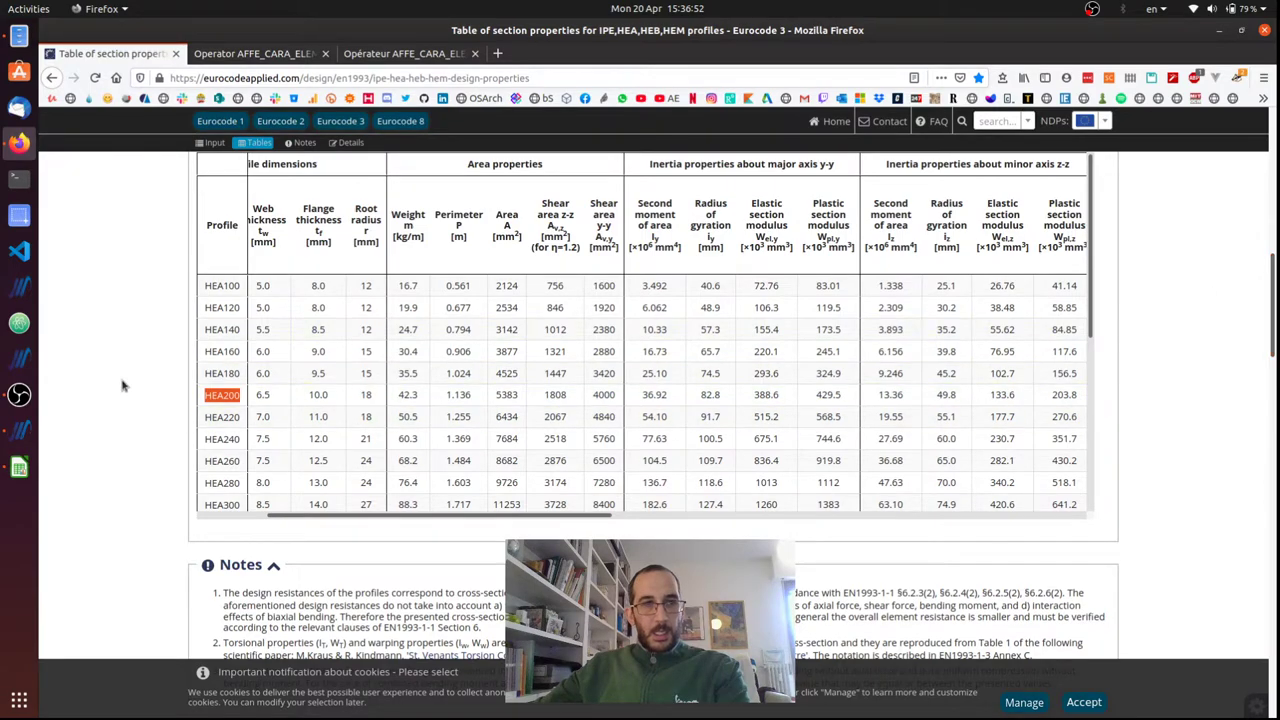
# Check the elemprop CARA order and values in salome_meca against the HEA200 row of the Eurocode table.
pyautogui.click(19, 431)
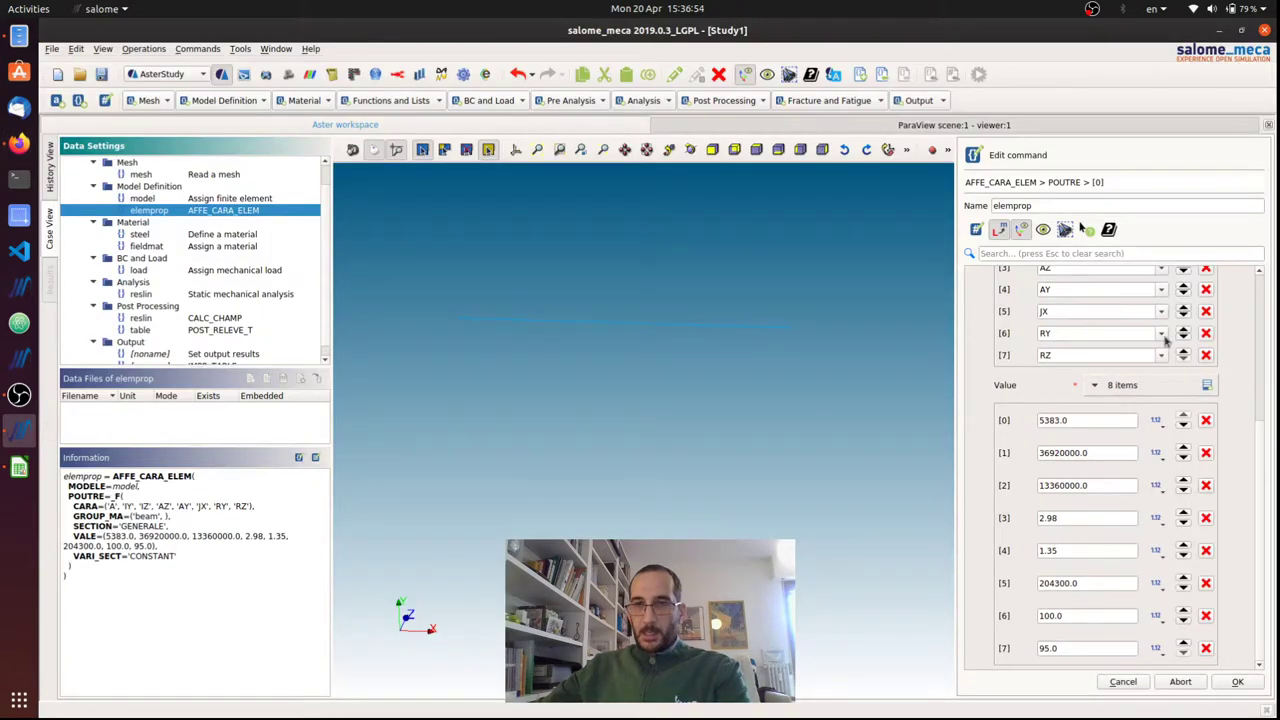
pyautogui.moveTo(1263, 430); pyautogui.dragTo(1258, 414)
pyautogui.scroll(1, 1258, 414)
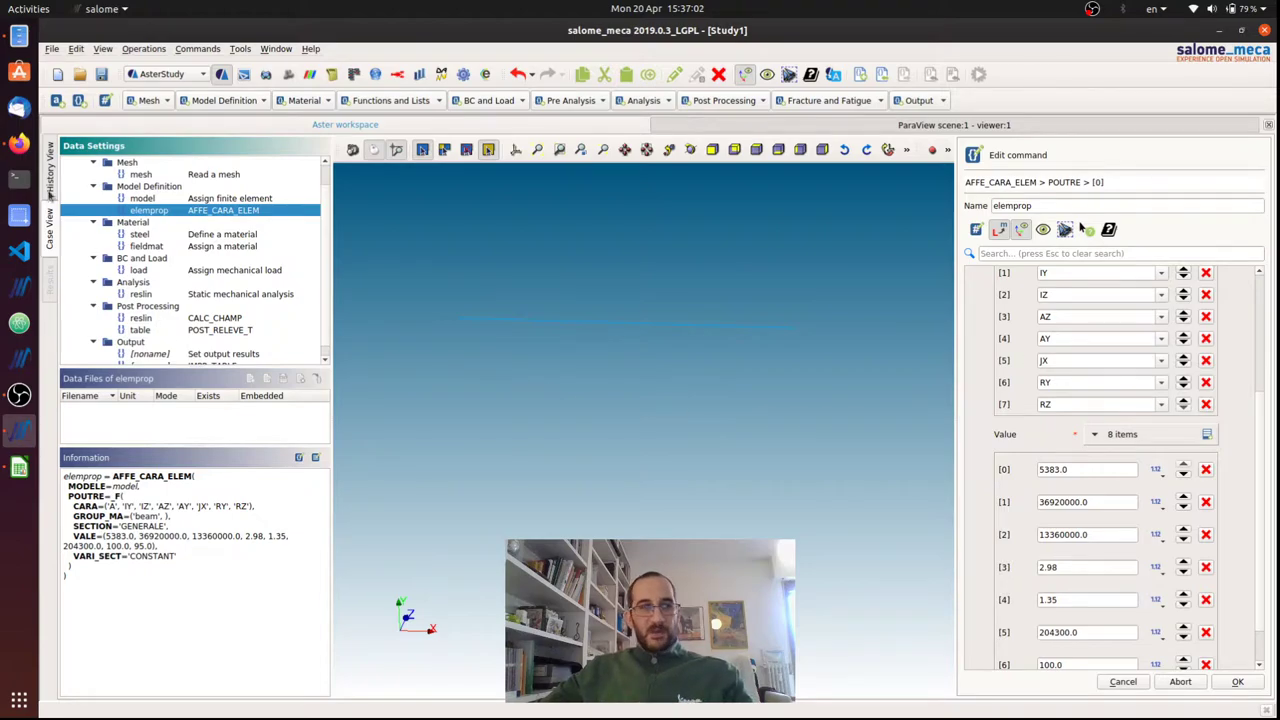
pyautogui.click(19, 143)
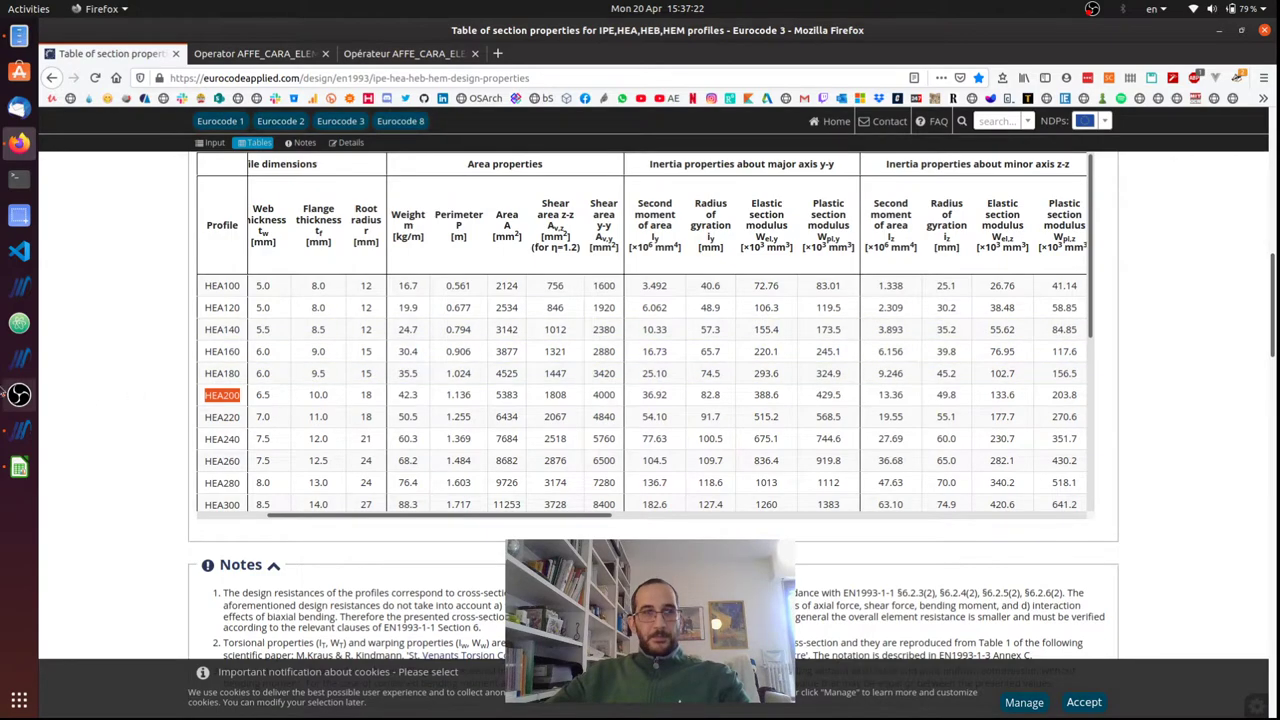
pyautogui.click(19, 430)
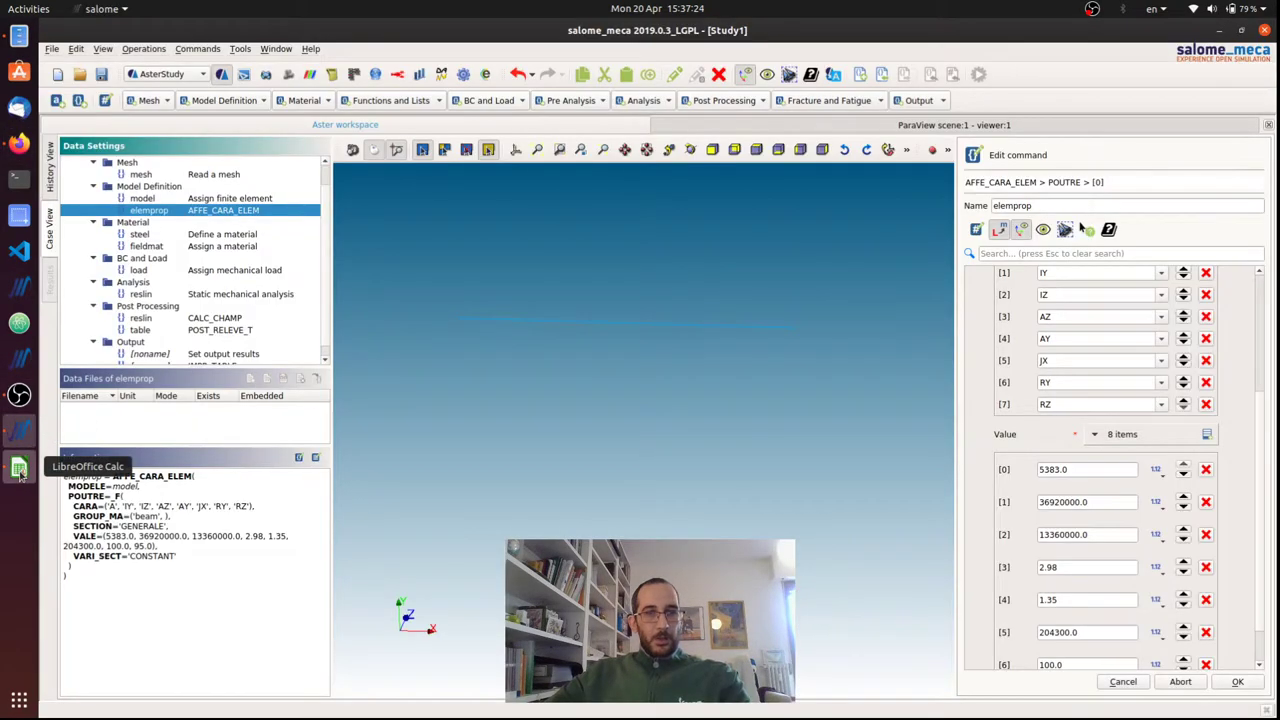
# Switch to calc.ods in LibreOffice Calc and examine the hand-calculated delta, M and Q cells for the HEA200 beam.
pyautogui.click(19, 470)
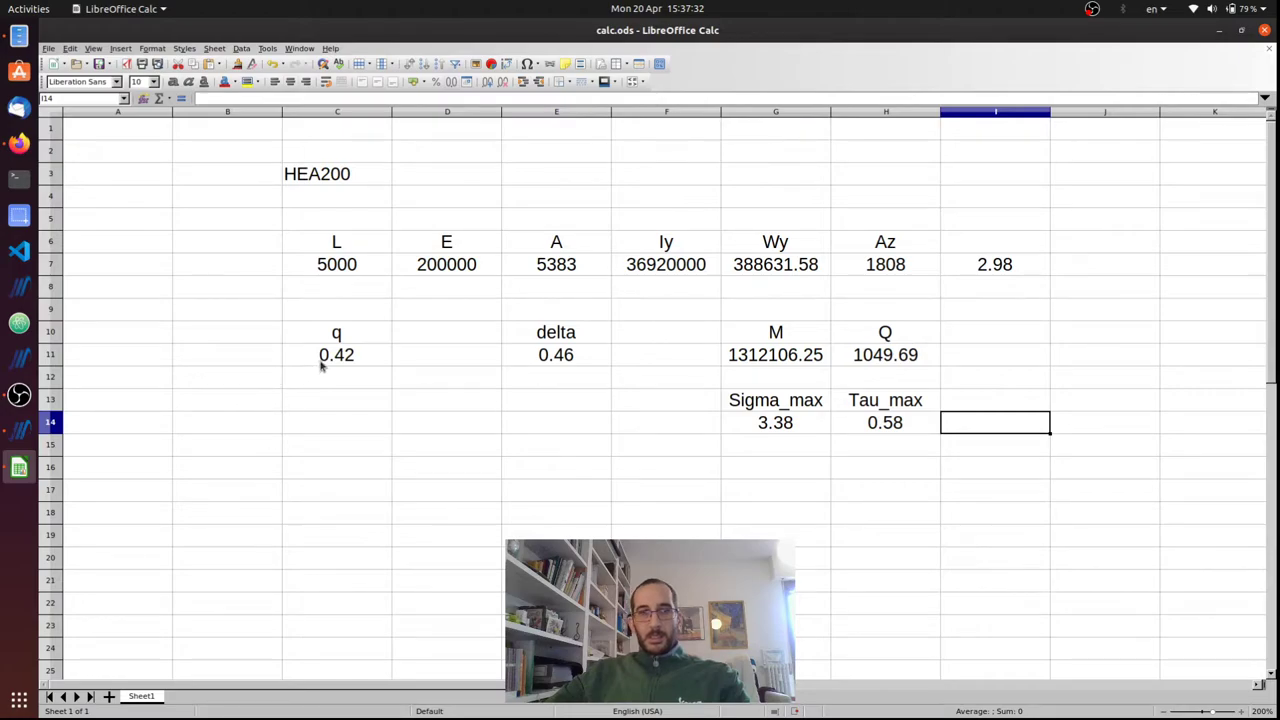
pyautogui.moveTo(570, 337); pyautogui.dragTo(566, 357)
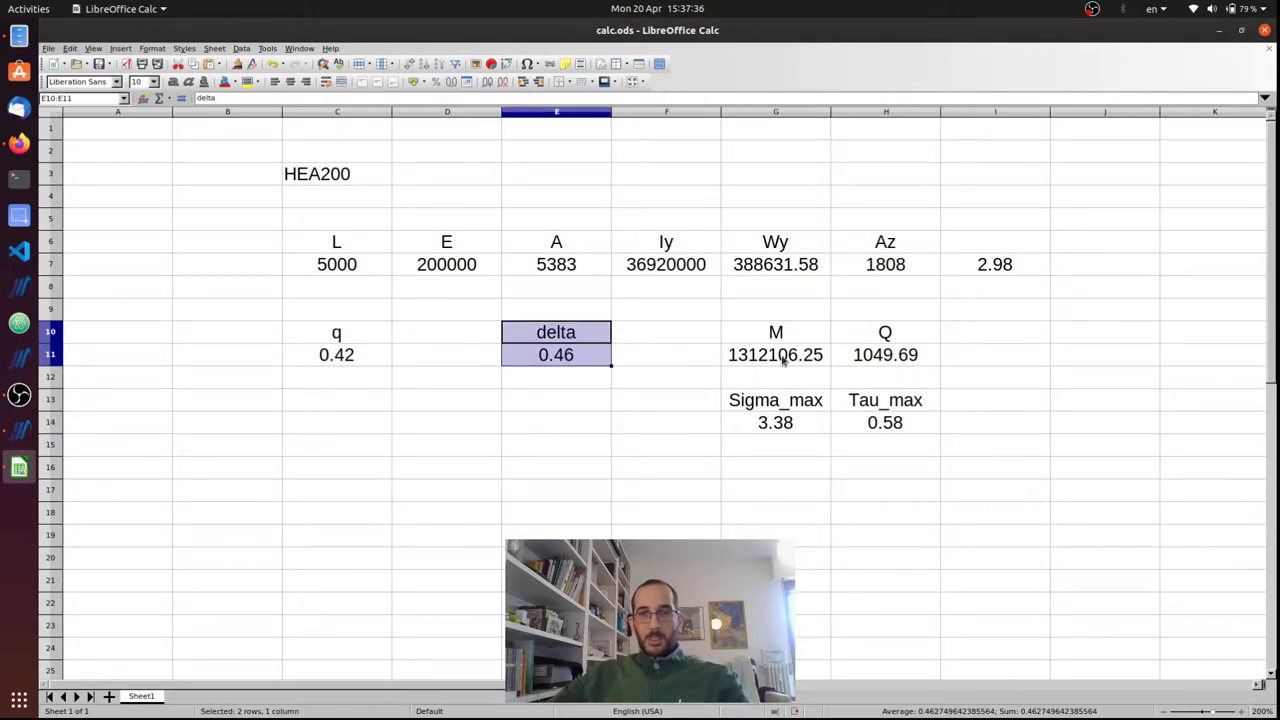
pyautogui.moveTo(772, 340); pyautogui.dragTo(877, 355)
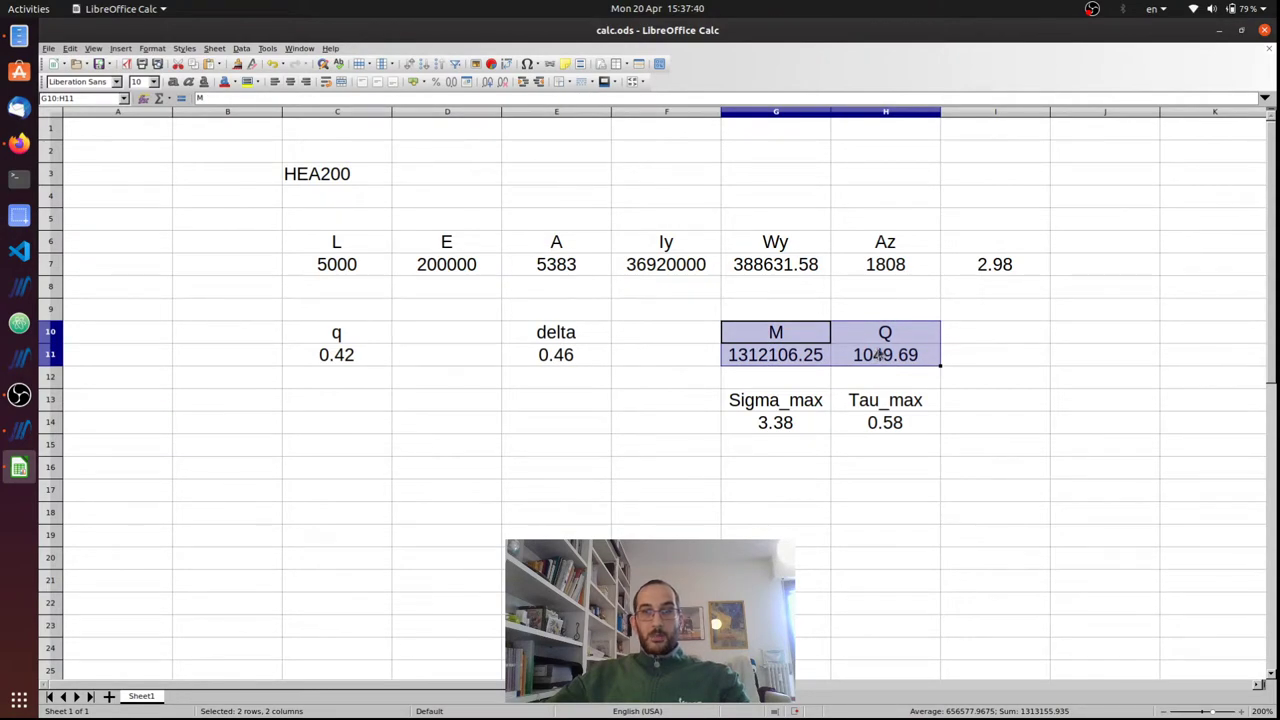
# Examine the Sigma_max and Tau_max cells, return to salome_meca and accept the elemprop beam section definition.
pyautogui.moveTo(793, 403); pyautogui.dragTo(880, 424)
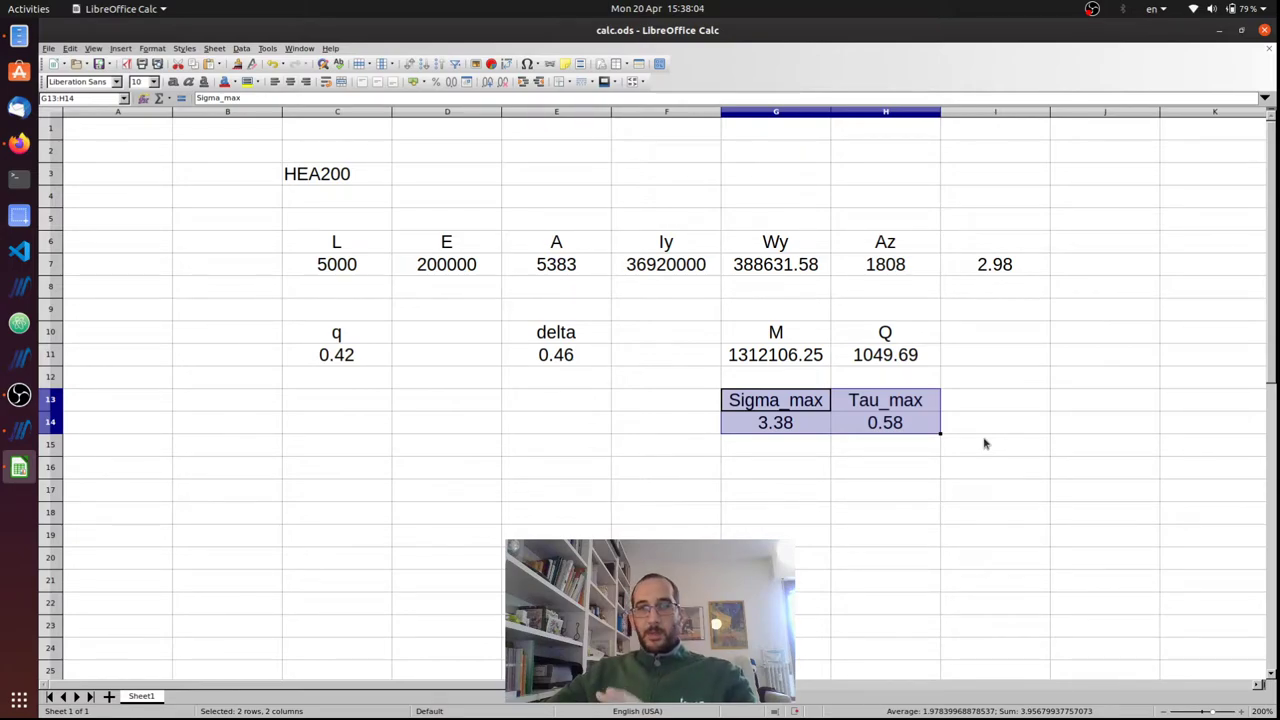
pyautogui.click(33, 429)
pyautogui.scroll(-2, 1258, 500)
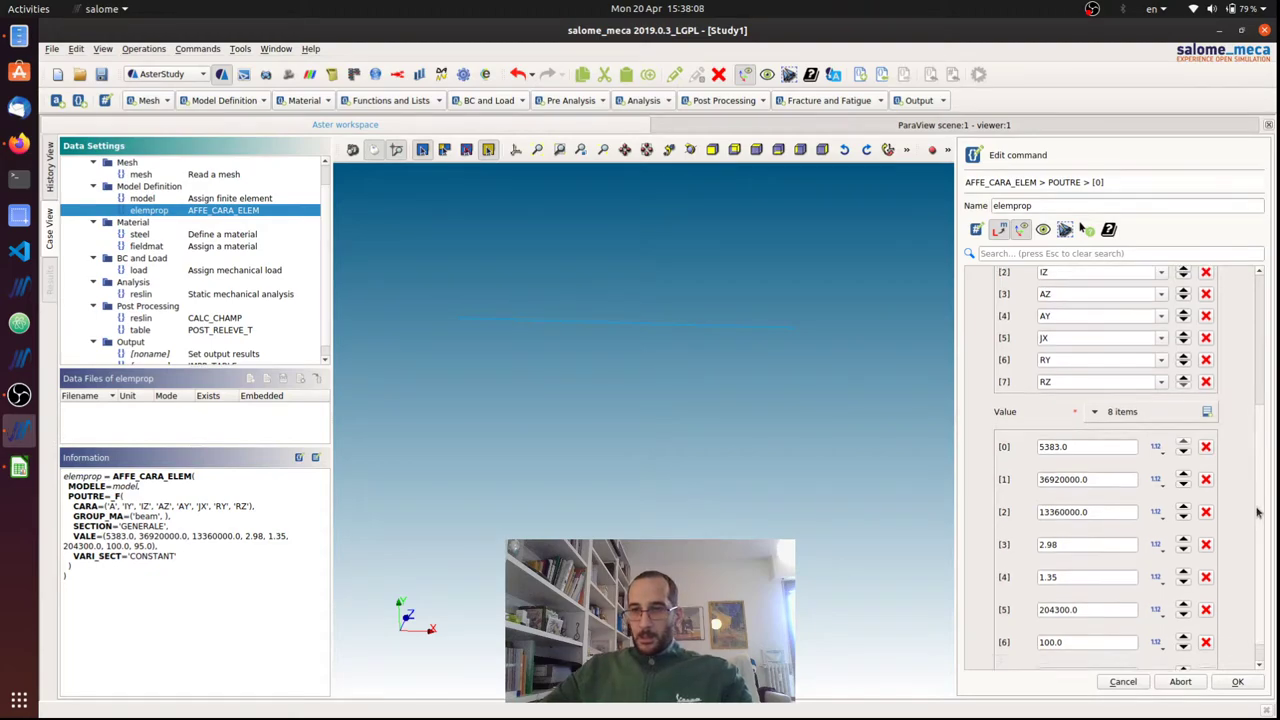
pyautogui.click(1237, 682)
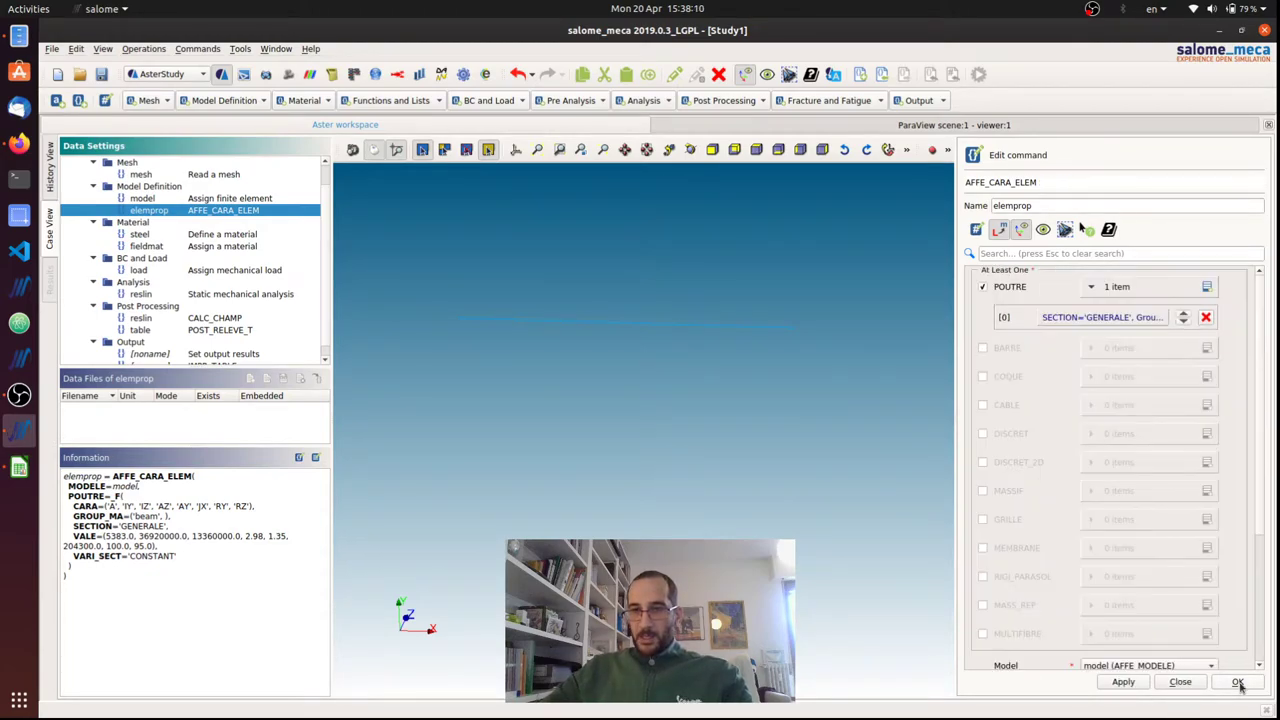
pyautogui.click(1238, 682)
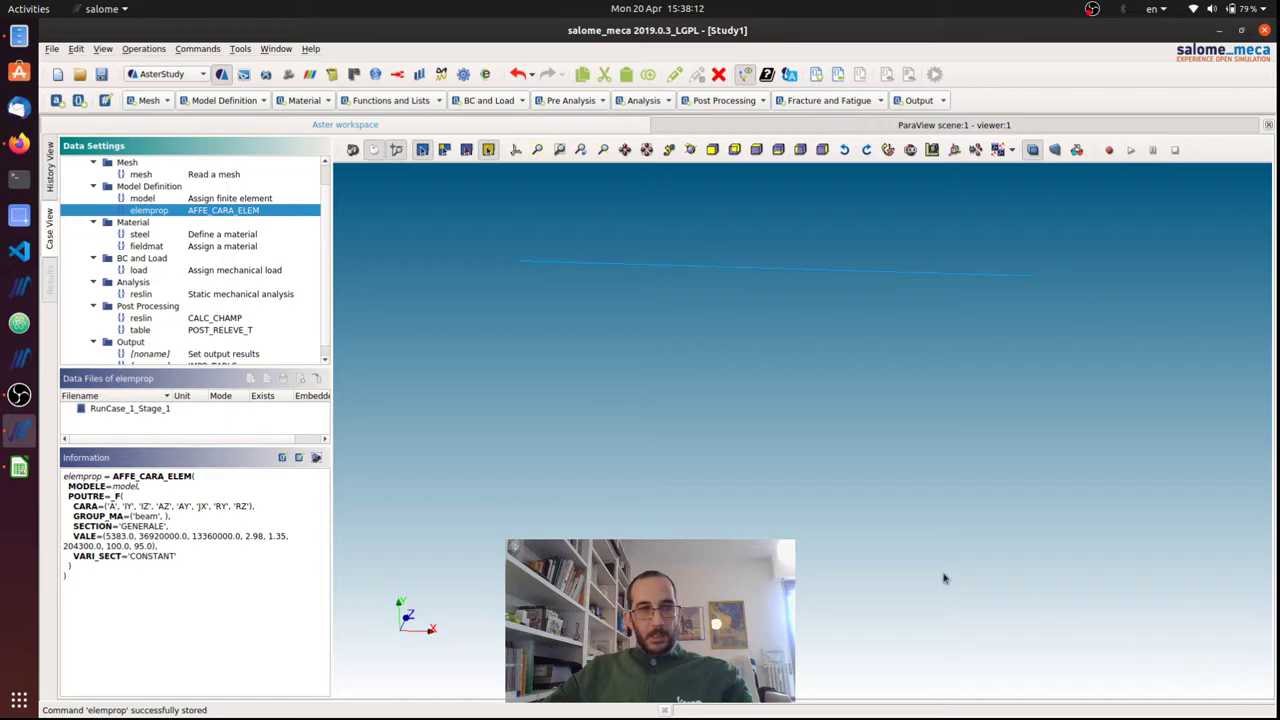
# Examine the load command's support constraints and its PESANTEUR gravity direction and GRAVITE value.
pyautogui.click(248, 275)
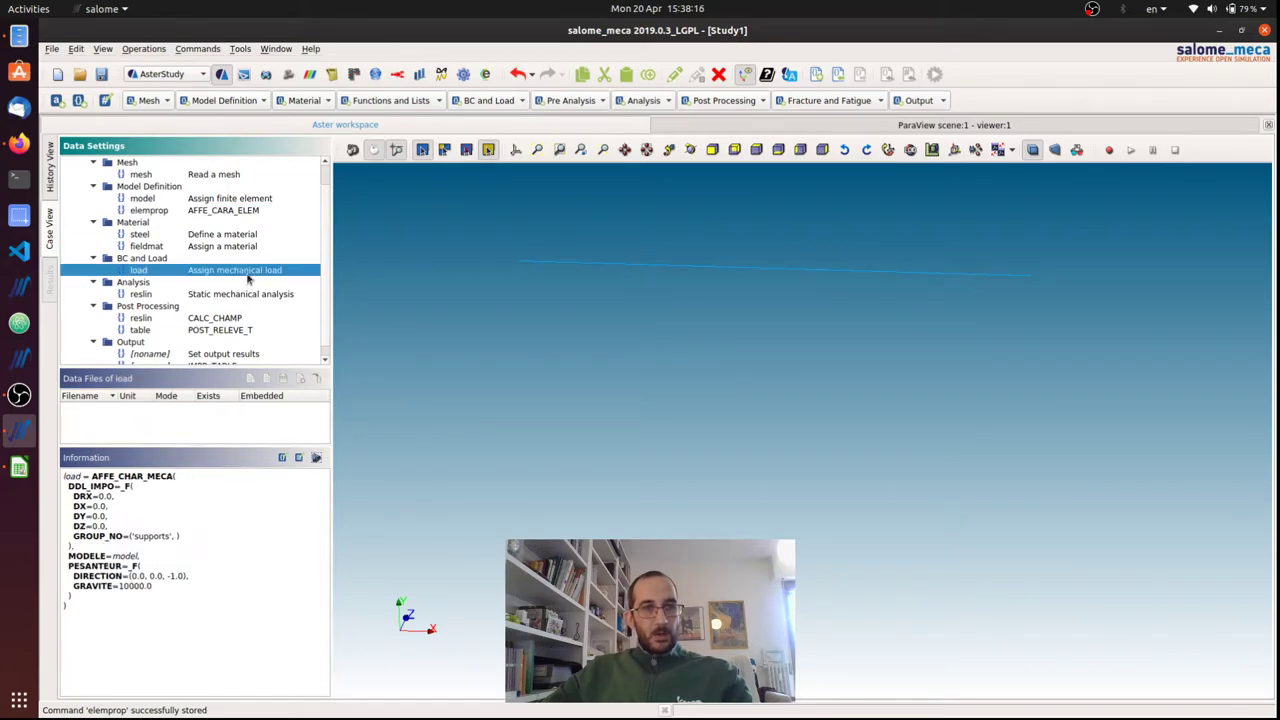
pyautogui.moveTo(152, 588); pyautogui.dragTo(58, 563)
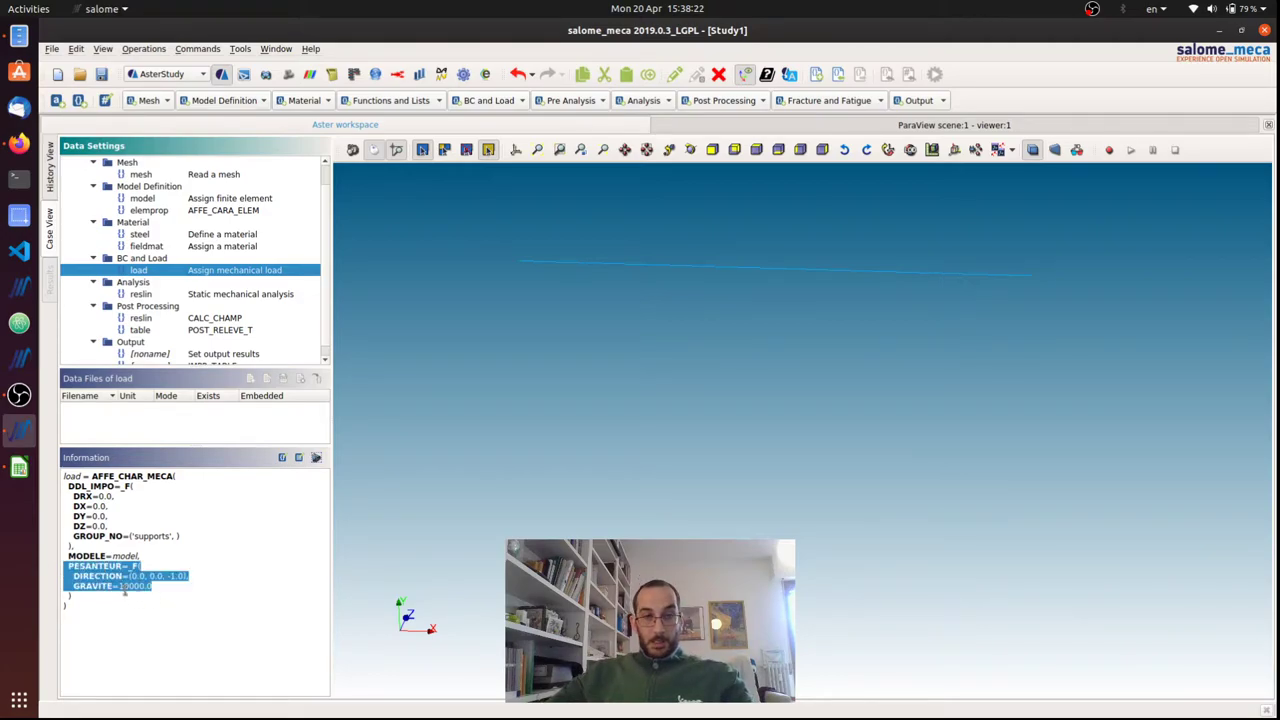
pyautogui.click(170, 587)
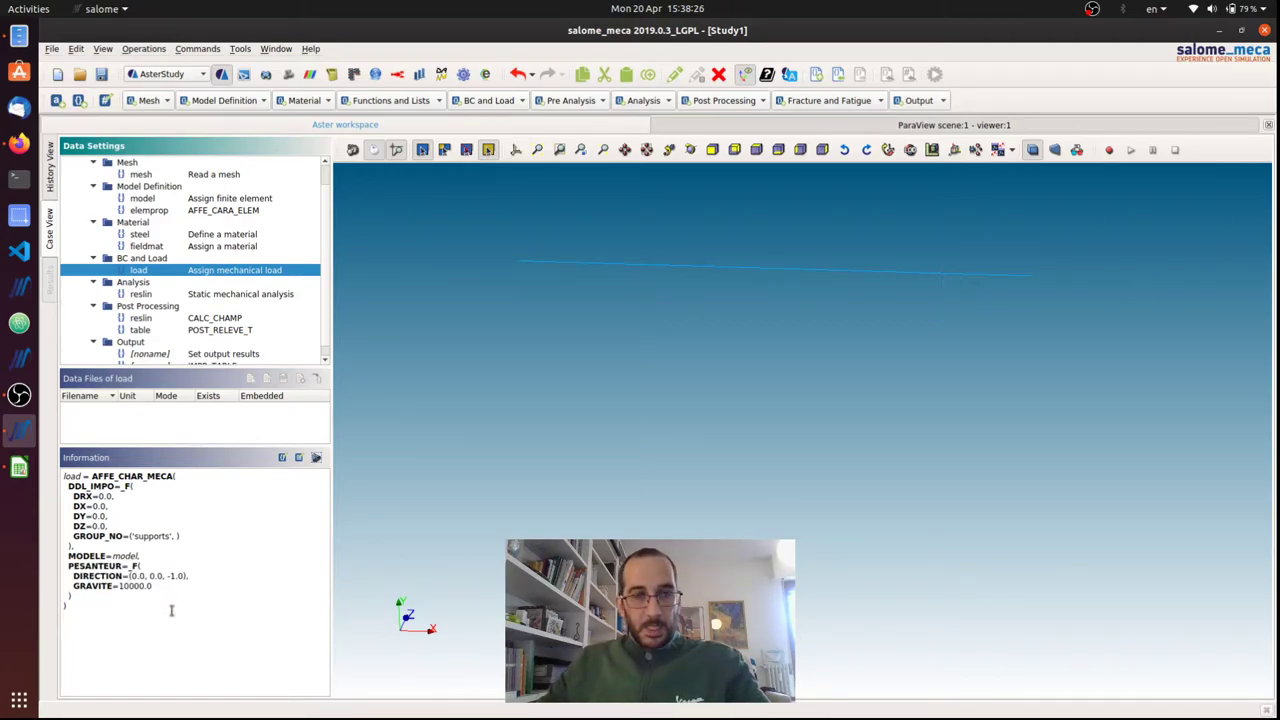
pyautogui.moveTo(120, 588); pyautogui.dragTo(157, 587)
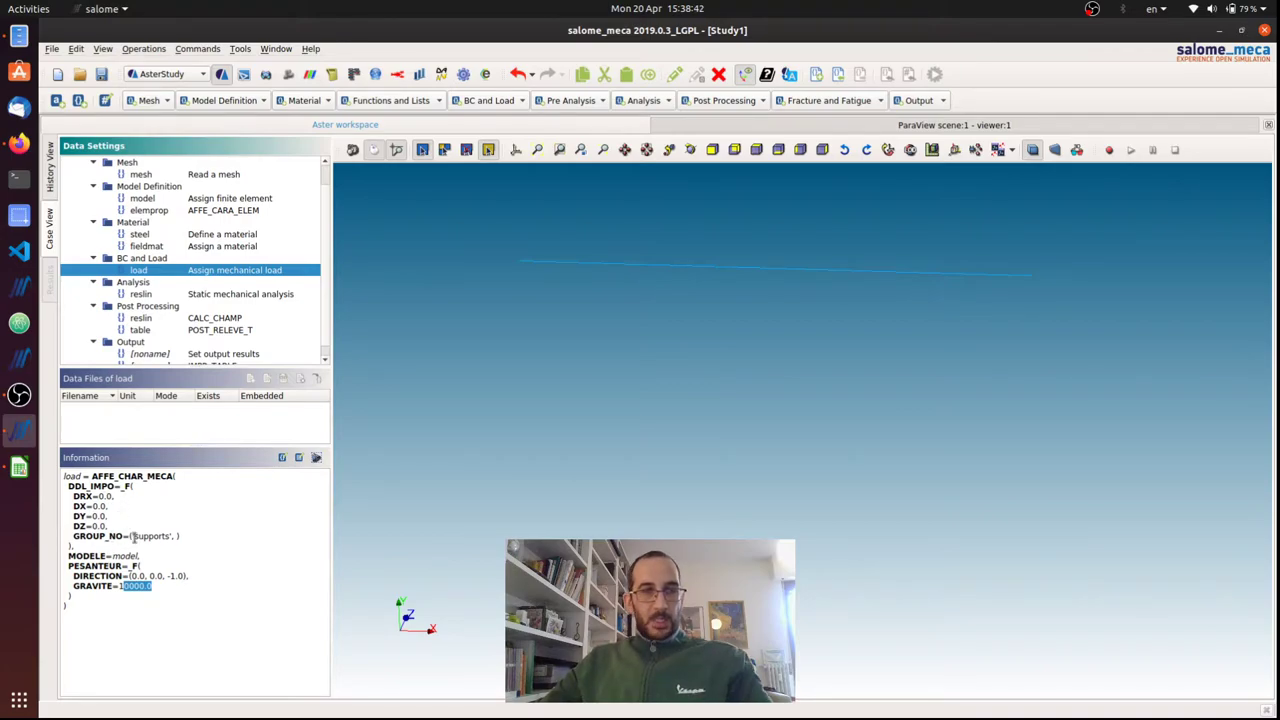
# Examine the NOM_CHAM result fields that the Set output results command exports.
pyautogui.scroll(-1, 330, 298)
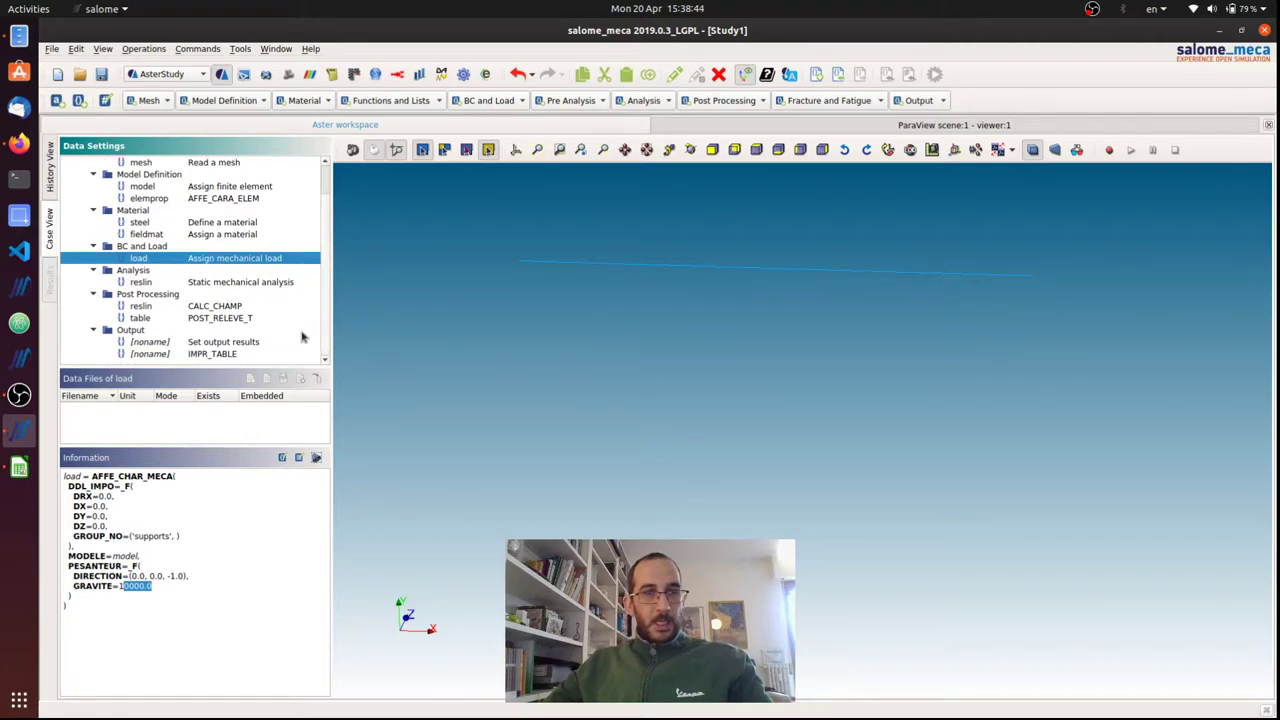
pyautogui.click(257, 342)
pyautogui.moveTo(165, 506); pyautogui.dragTo(271, 510)
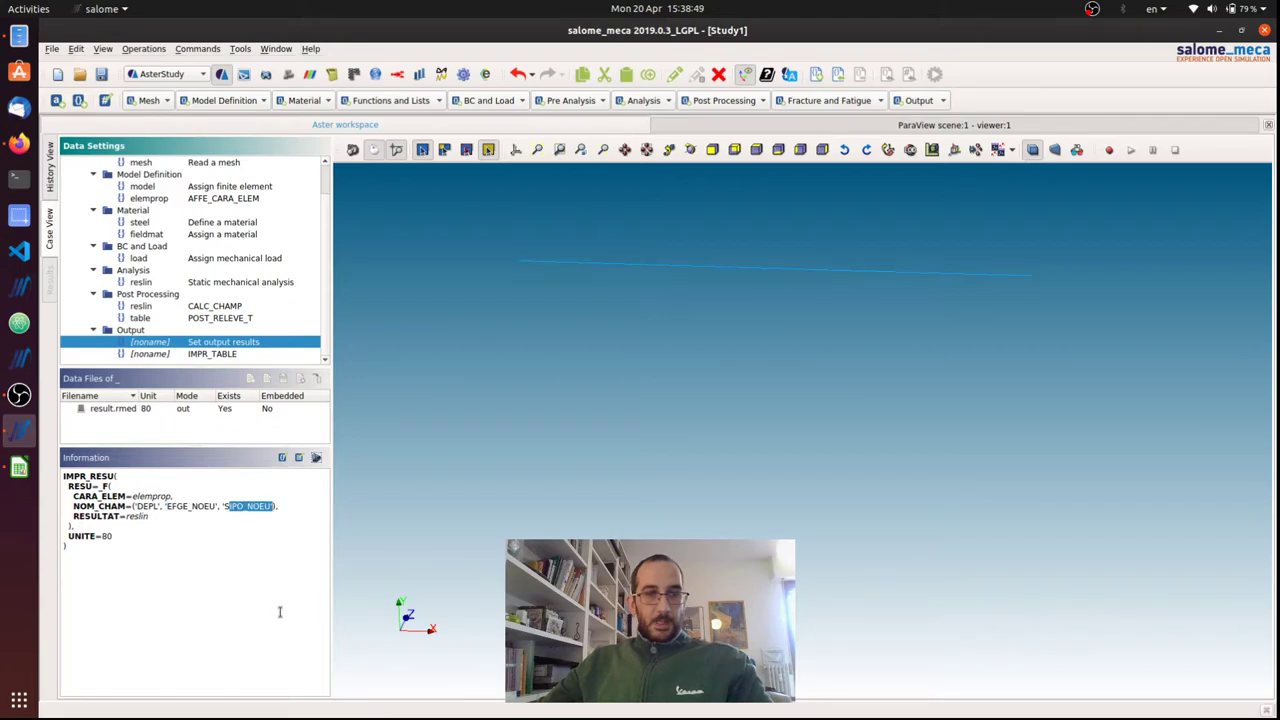
# Save the study and run RunCase_1 with its stage RunCase_1_Stage_1.
pyautogui.click(101, 74)
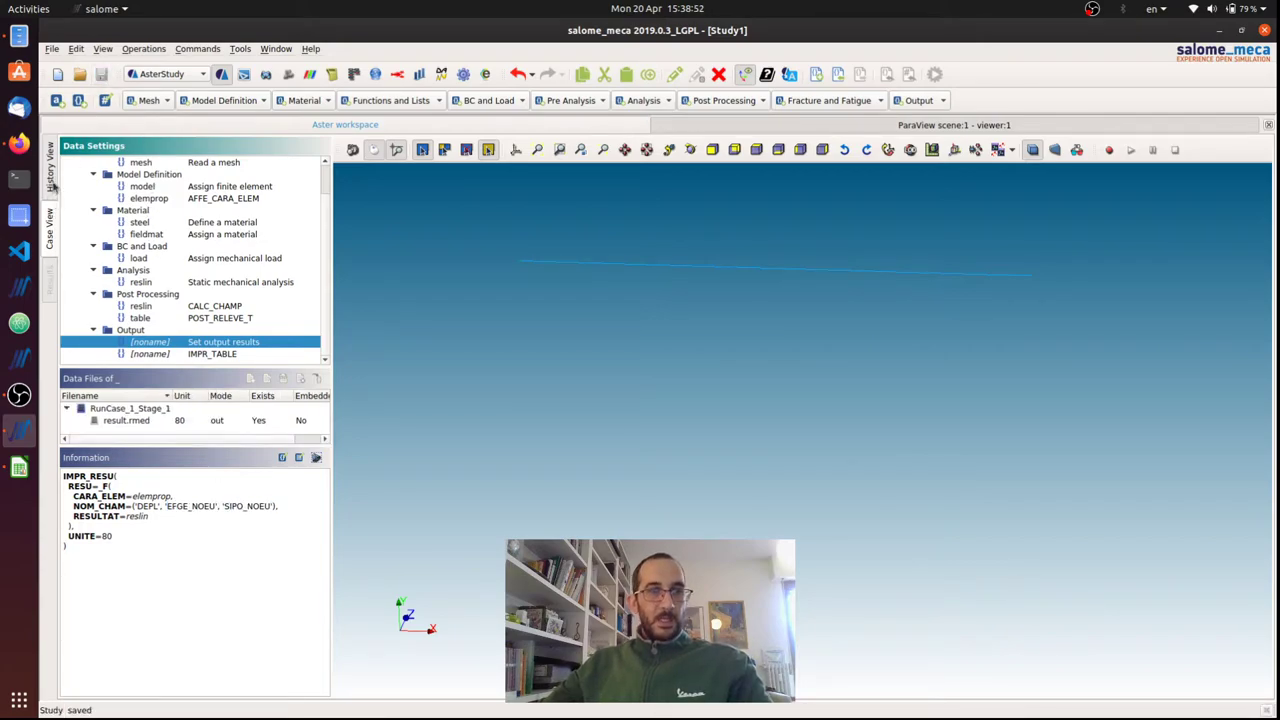
pyautogui.click(52, 176)
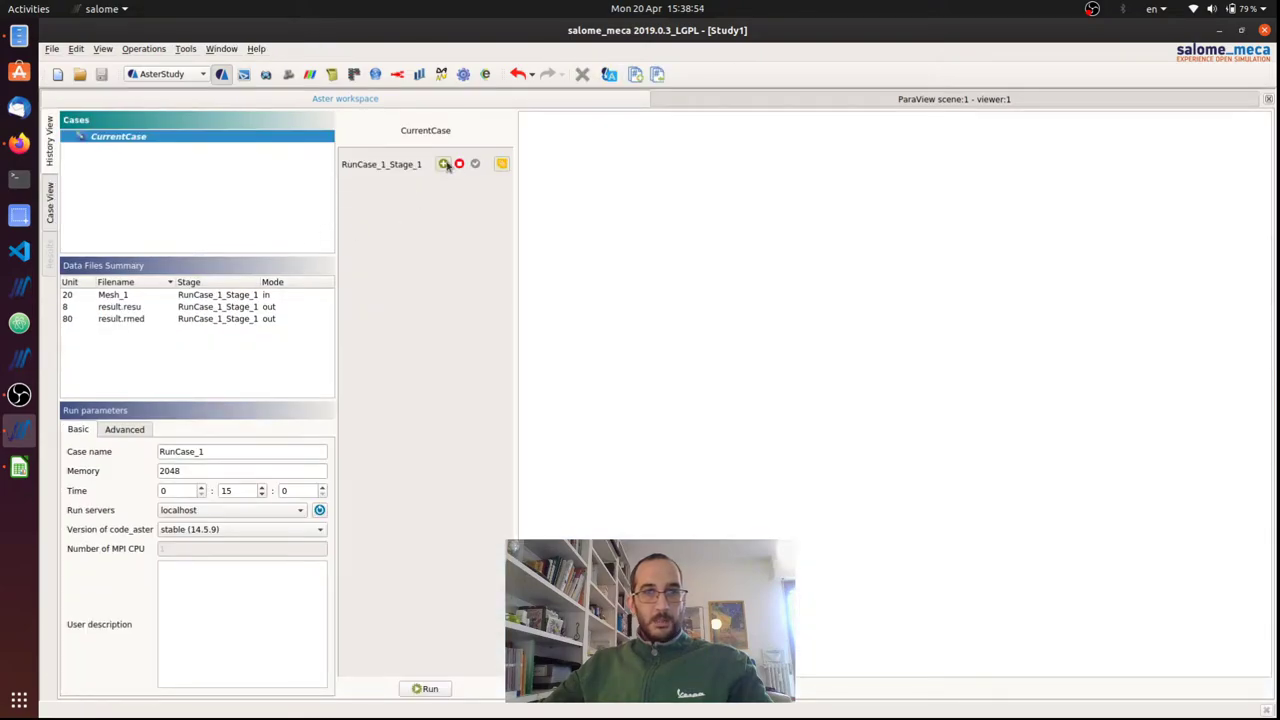
pyautogui.click(422, 689)
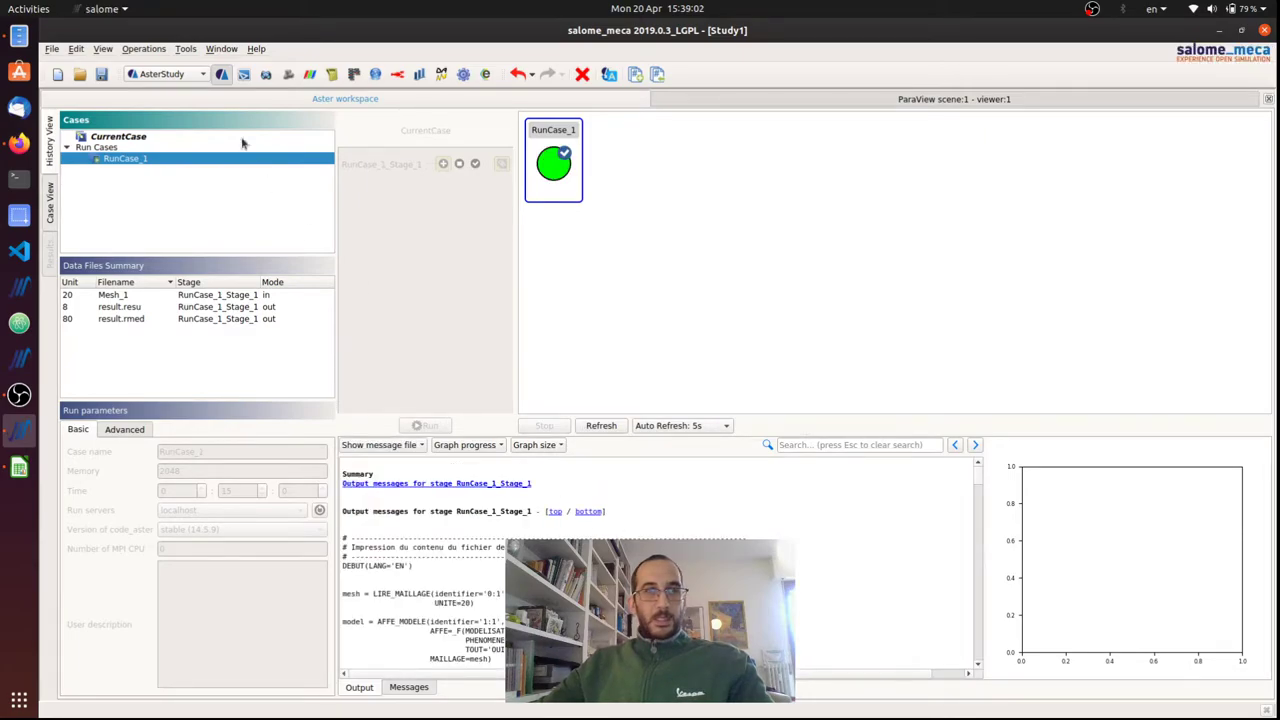
# Switch to the ParaViS module, open result.rmed and load its result fields into the view.
pyautogui.click(310, 74)
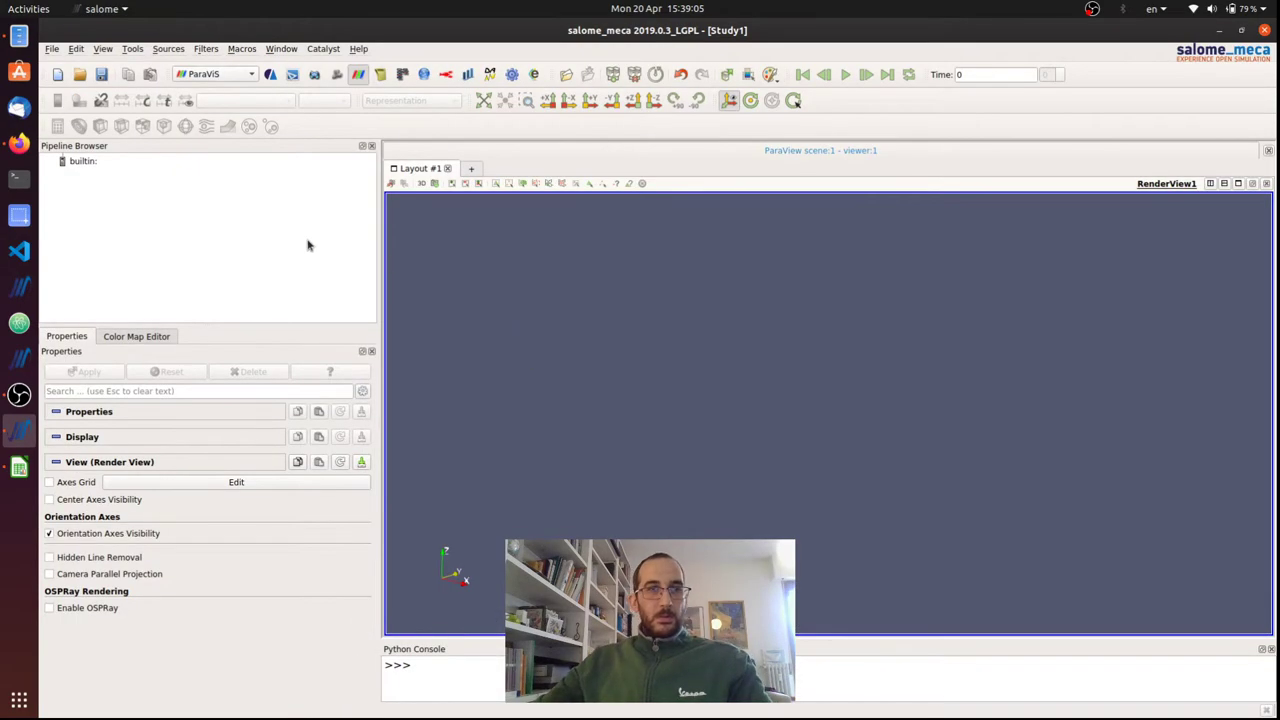
pyautogui.rightClick(138, 206)
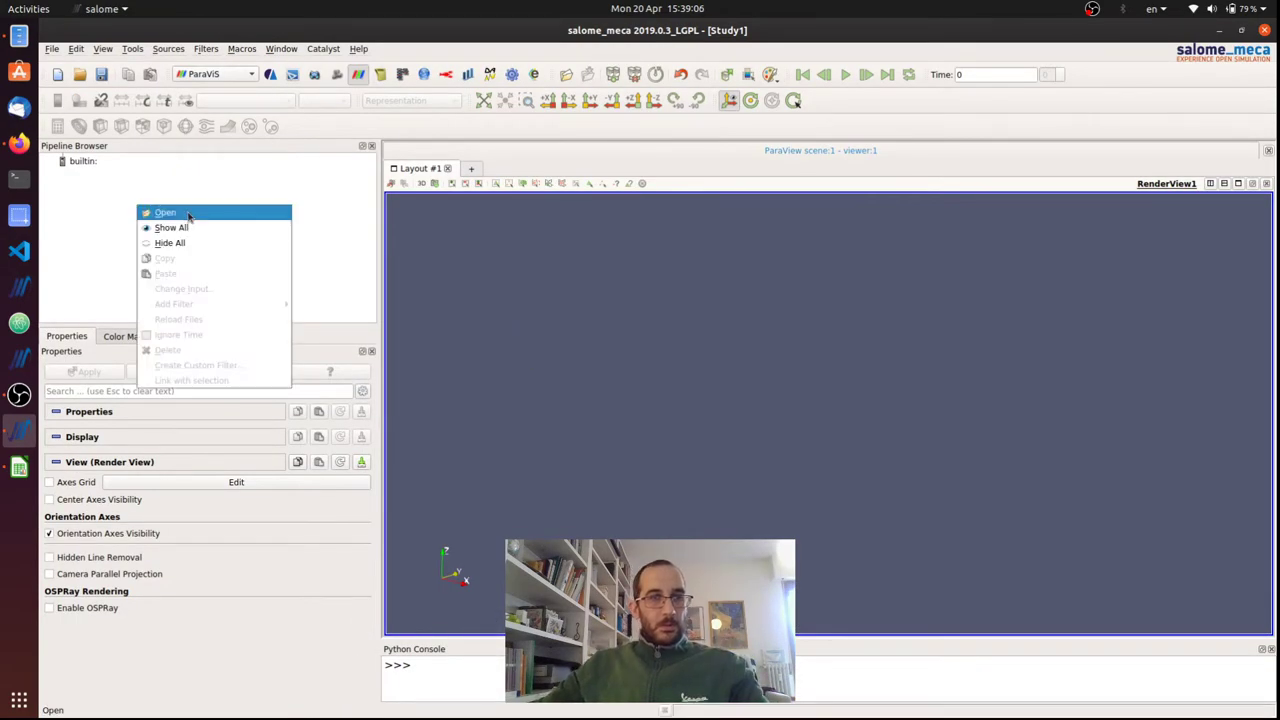
pyautogui.click(165, 213)
pyautogui.doubleClick(581, 317)
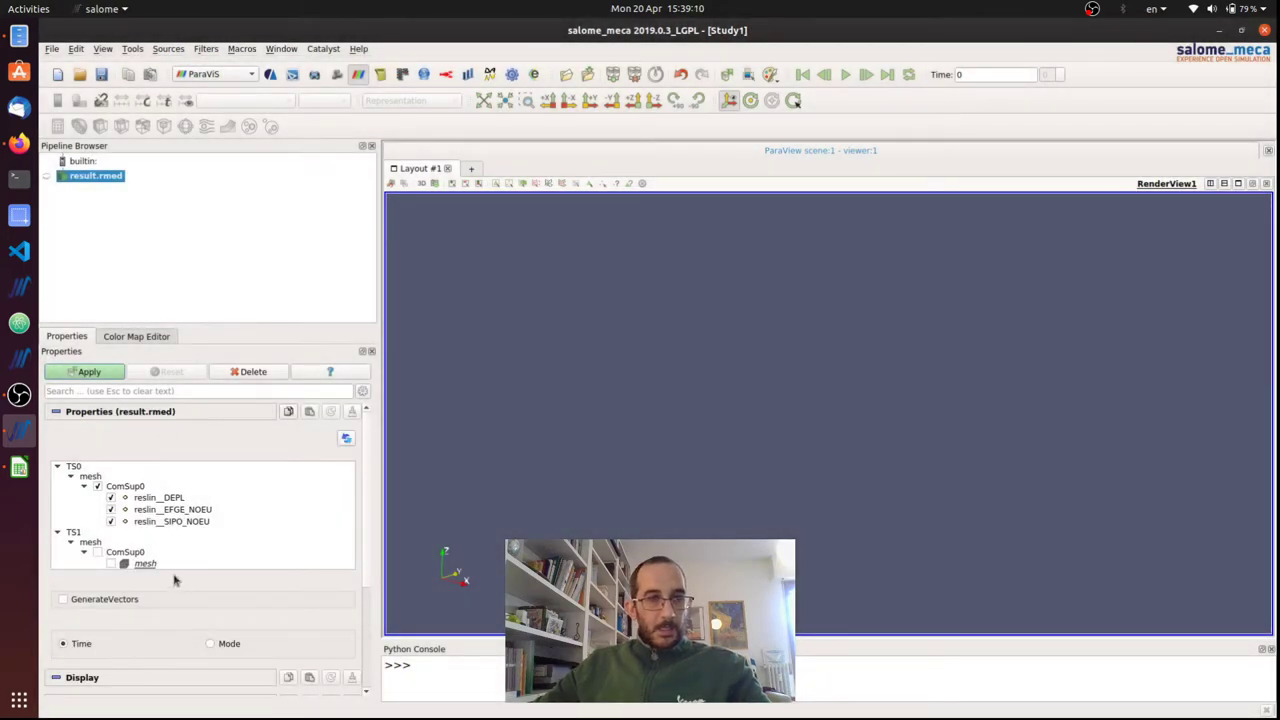
pyautogui.click(90, 371)
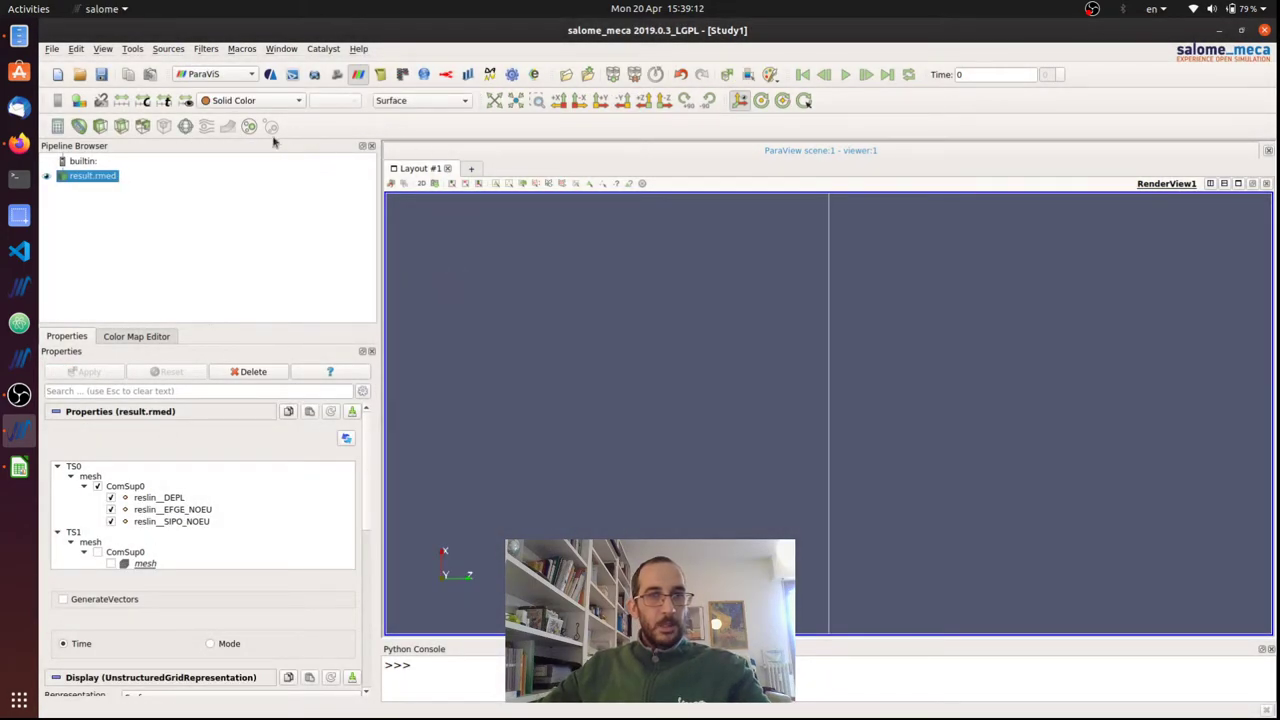
# Orient the view along the Y axis and colour the beam by the DZ component of reslin__DEPL.
pyautogui.click(268, 104)
pyautogui.click(489, 276)
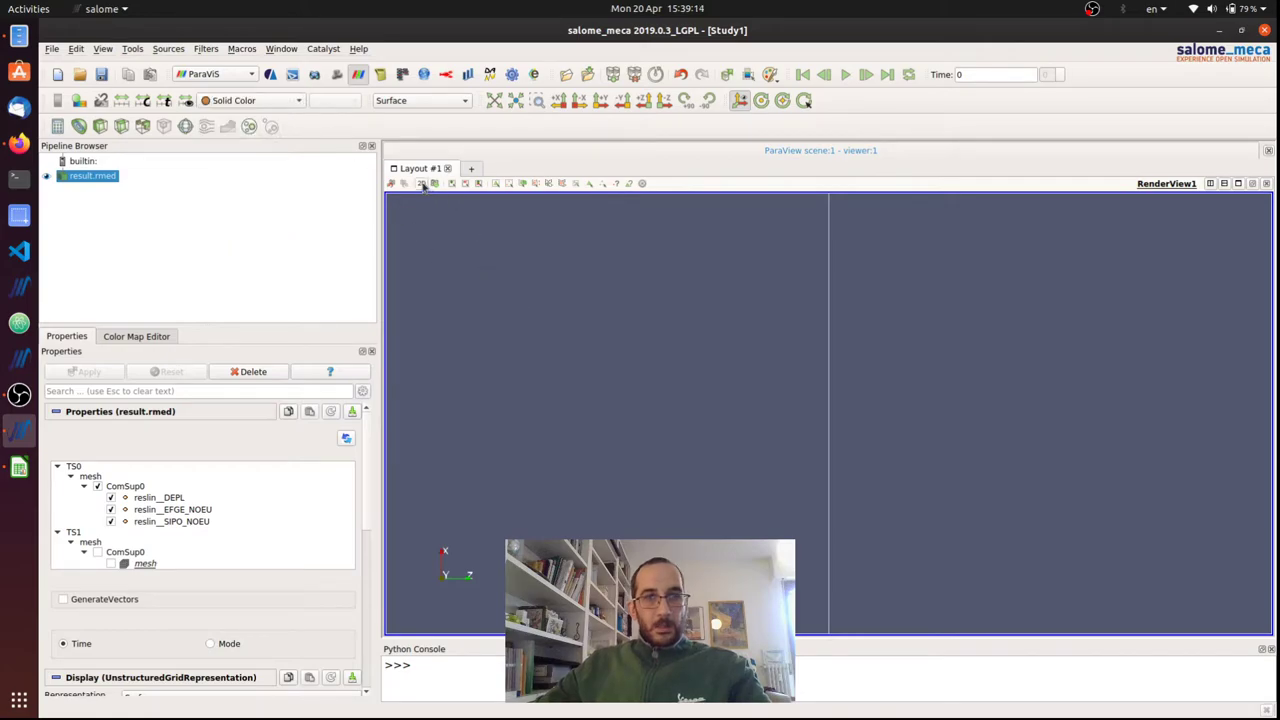
pyautogui.click(579, 101)
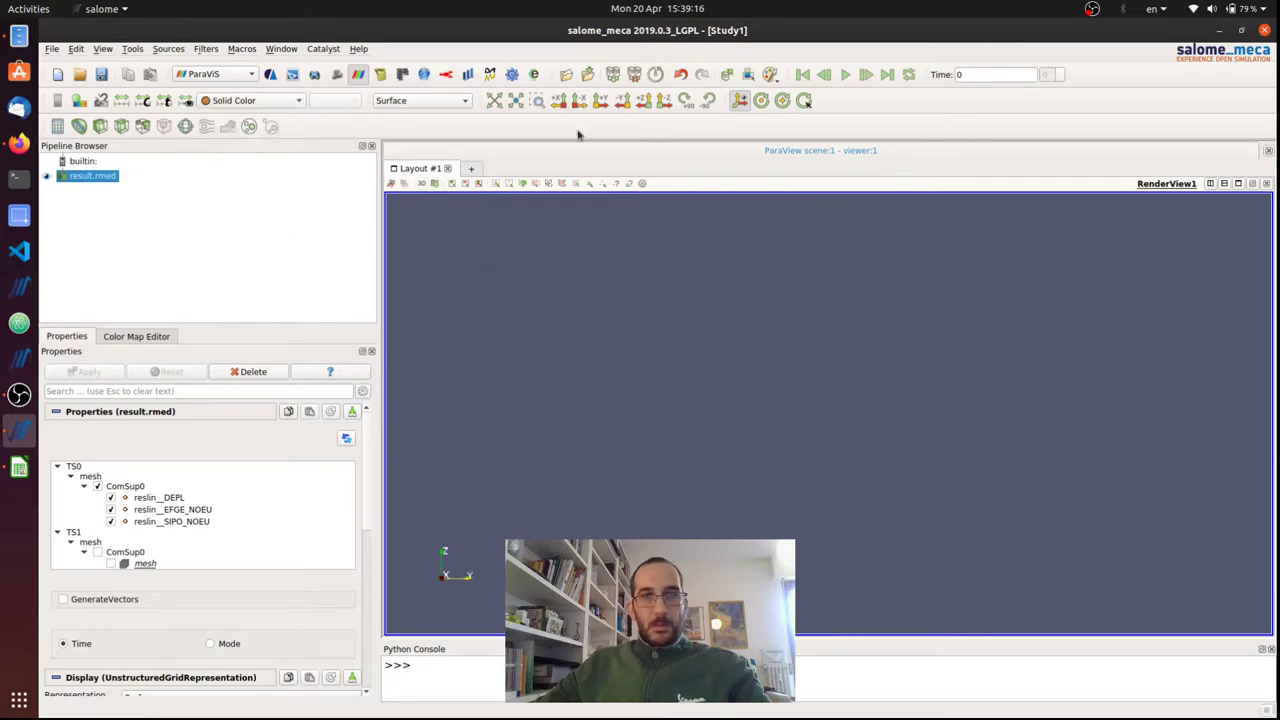
pyautogui.click(600, 101)
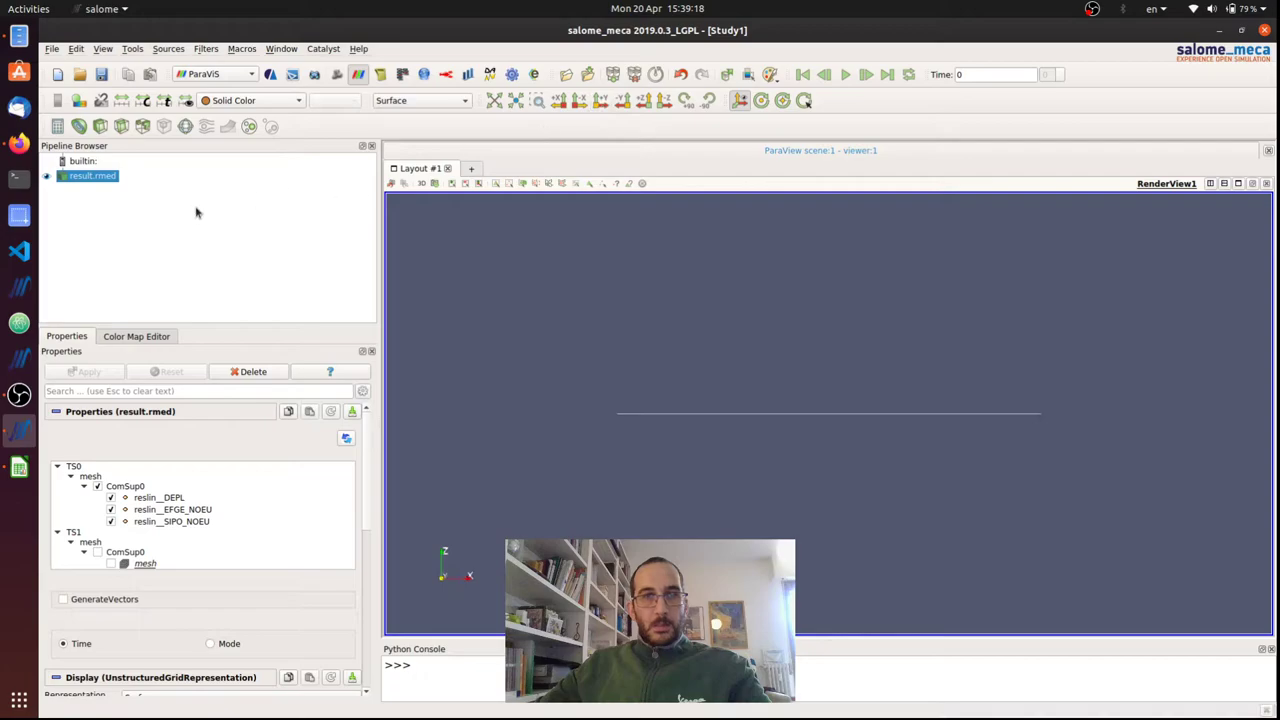
pyautogui.click(248, 102)
pyautogui.click(260, 131)
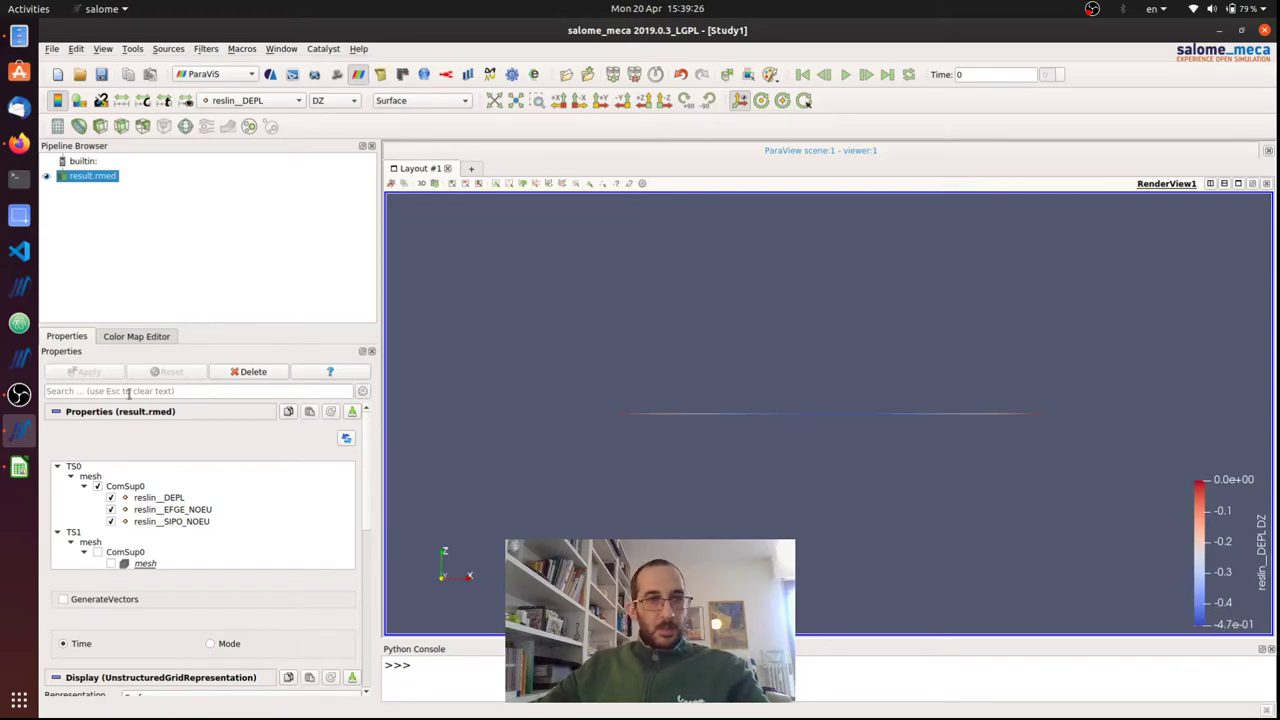
# Switch to calc.ods in LibreOffice Calc and check the hand-calculated delta against the beam's DZ displacement.
pyautogui.click(19, 467)
pyautogui.click(637, 469)
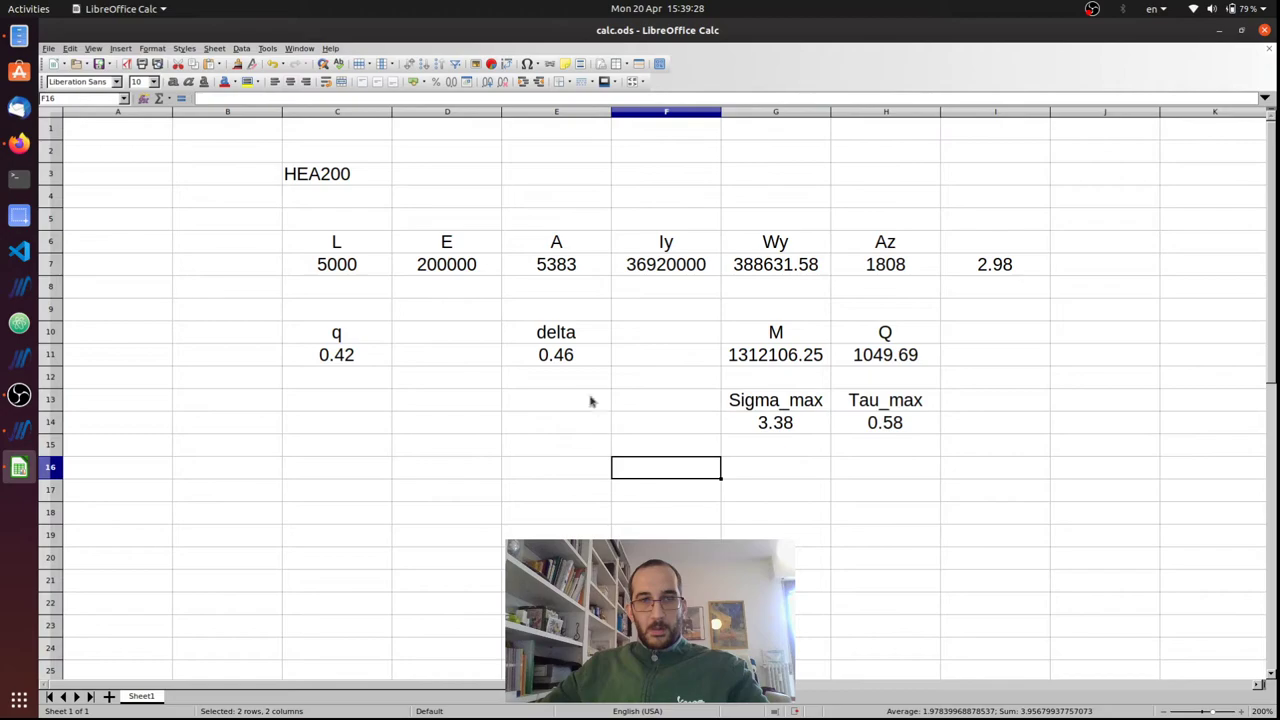
pyautogui.click(565, 357)
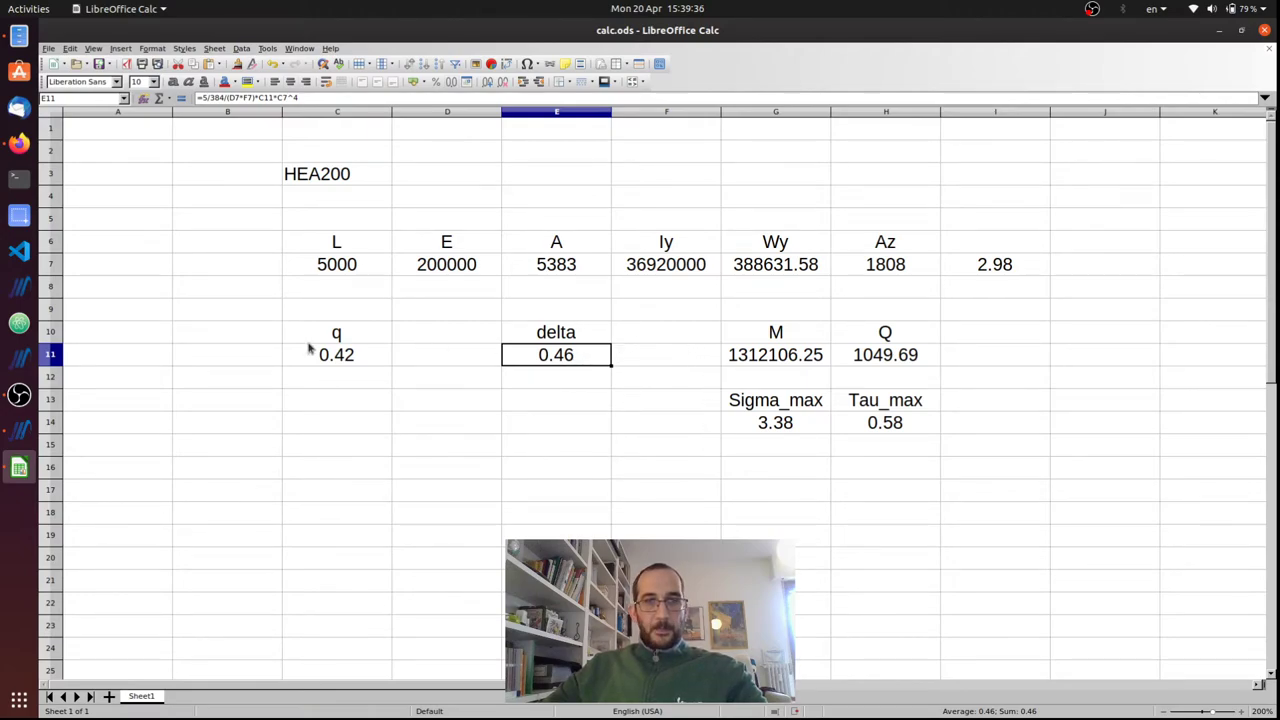
# Return to salome_meca, colour the beam by the VZ component of reslin__EFGE_NOEU and rescale the colours to the data range.
pyautogui.click(18, 431)
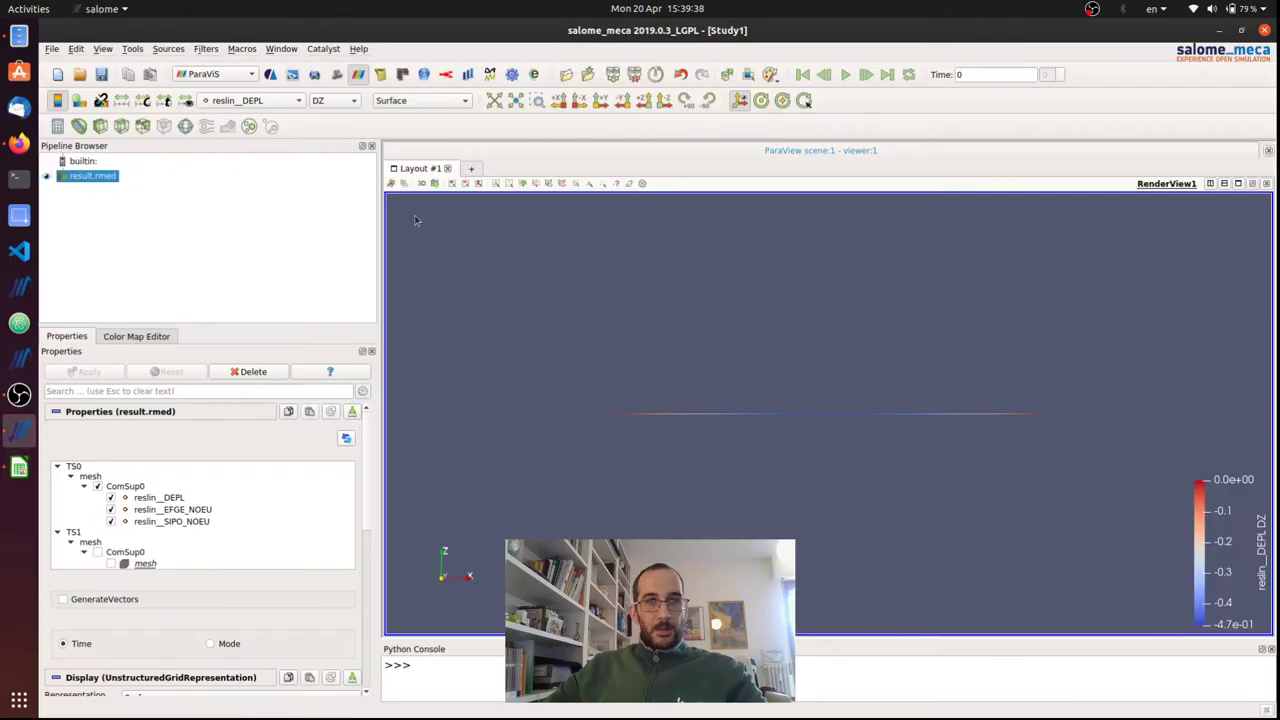
pyautogui.click(265, 108)
pyautogui.click(260, 116)
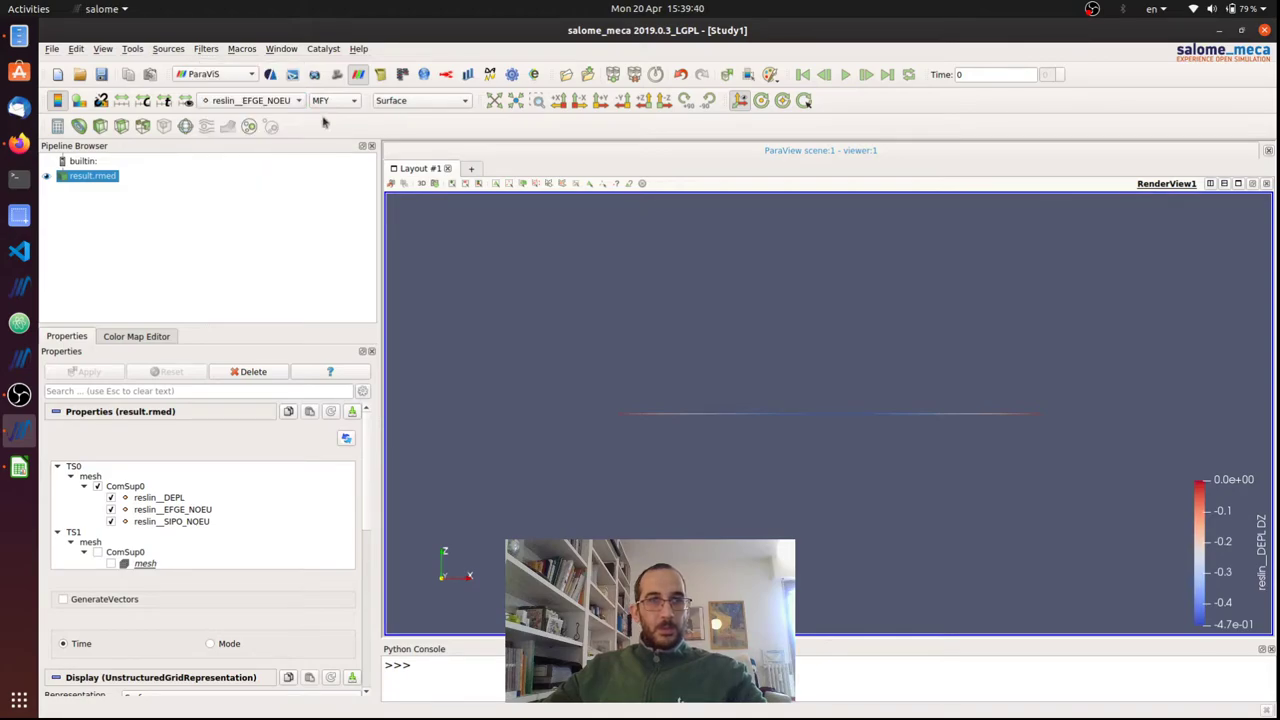
pyautogui.click(332, 102)
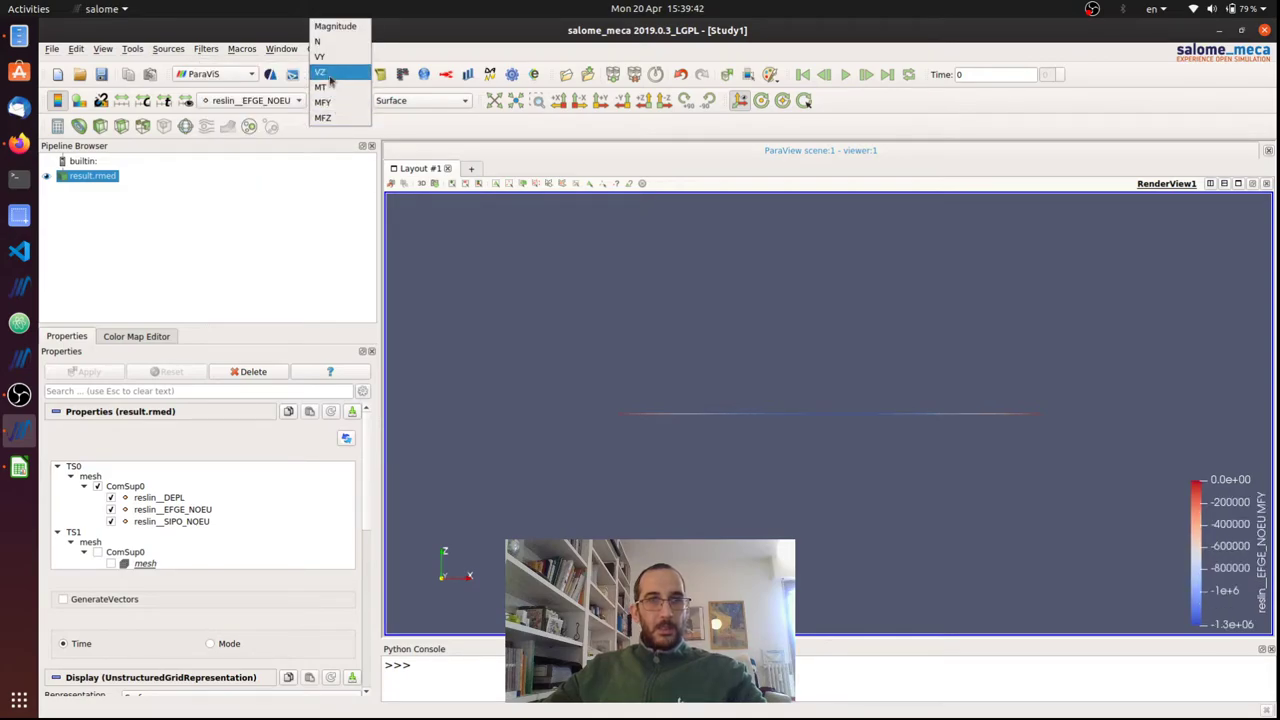
pyautogui.click(320, 72)
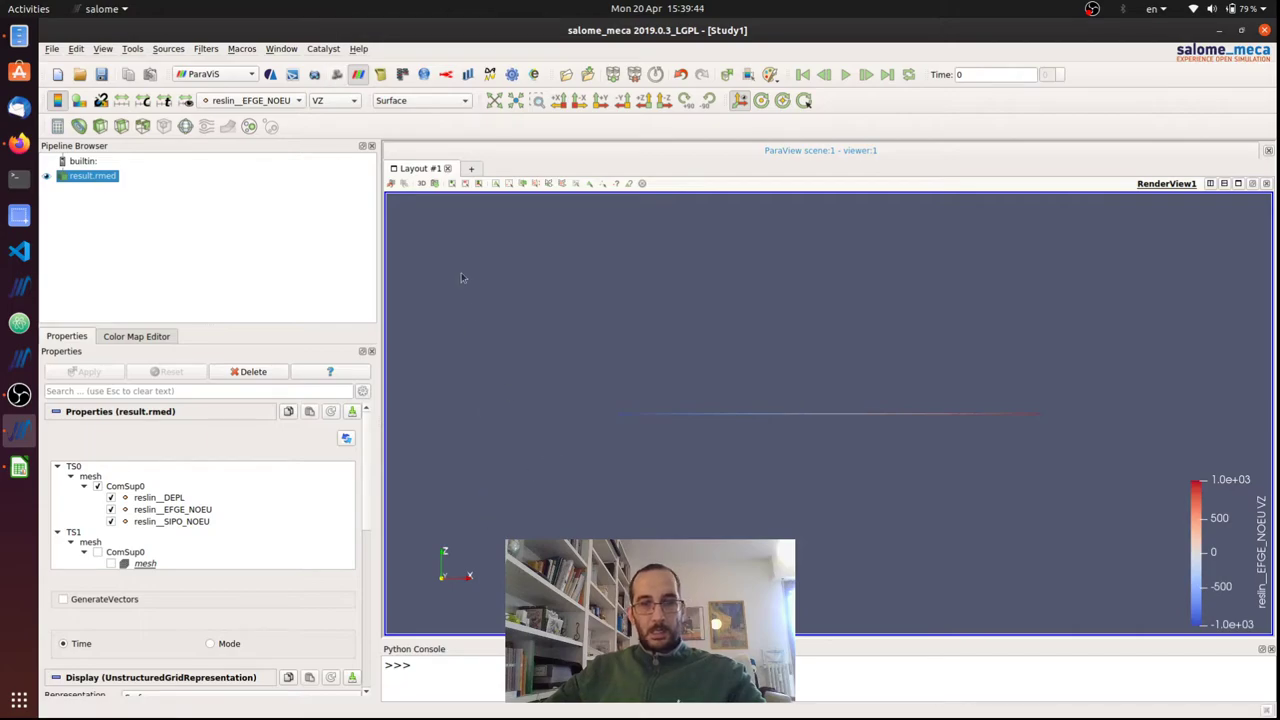
pyautogui.click(120, 102)
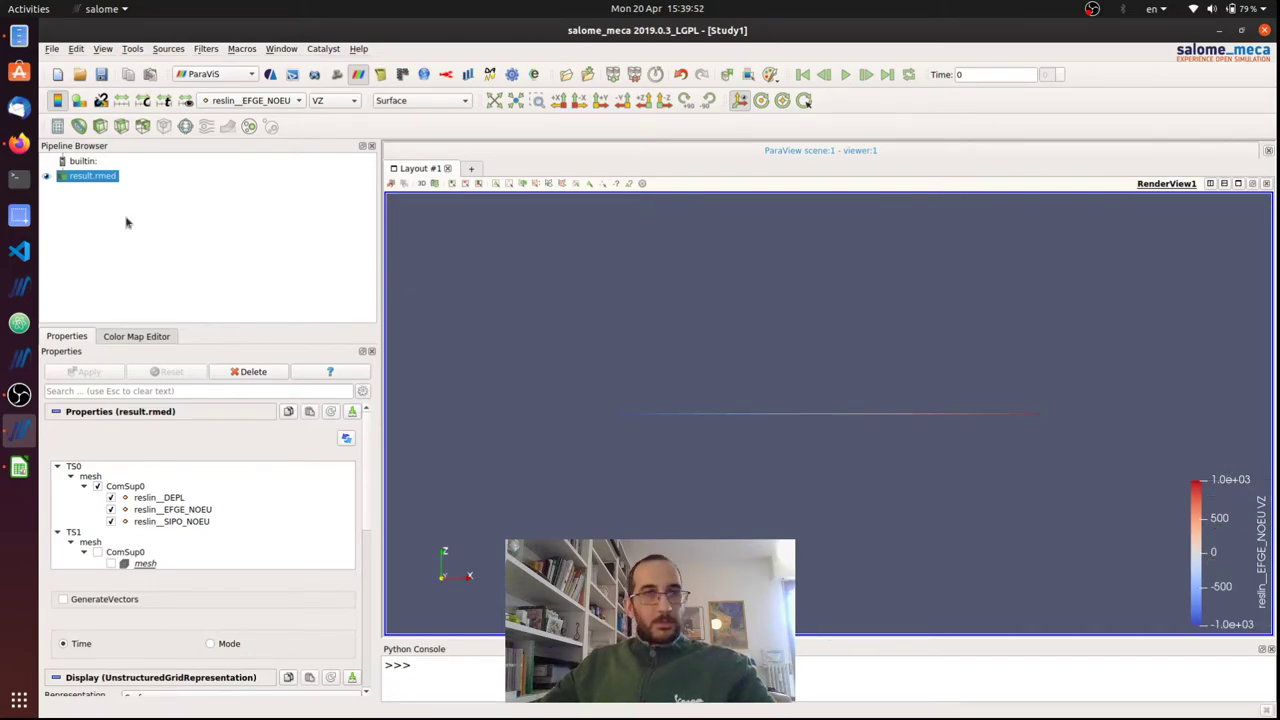
# Display the MFZ component of reslin__EFGE_NOEU on the beam, followed by the MFY bending moment.
pyautogui.click(322, 104)
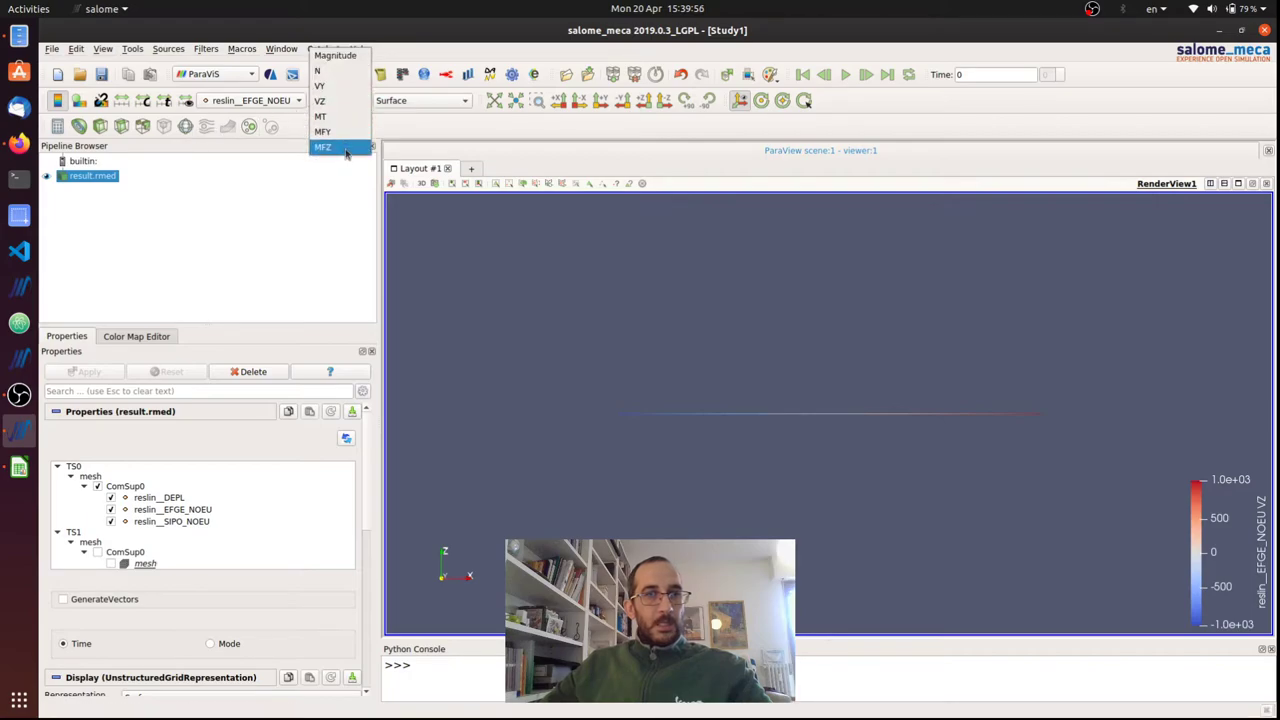
pyautogui.click(347, 150)
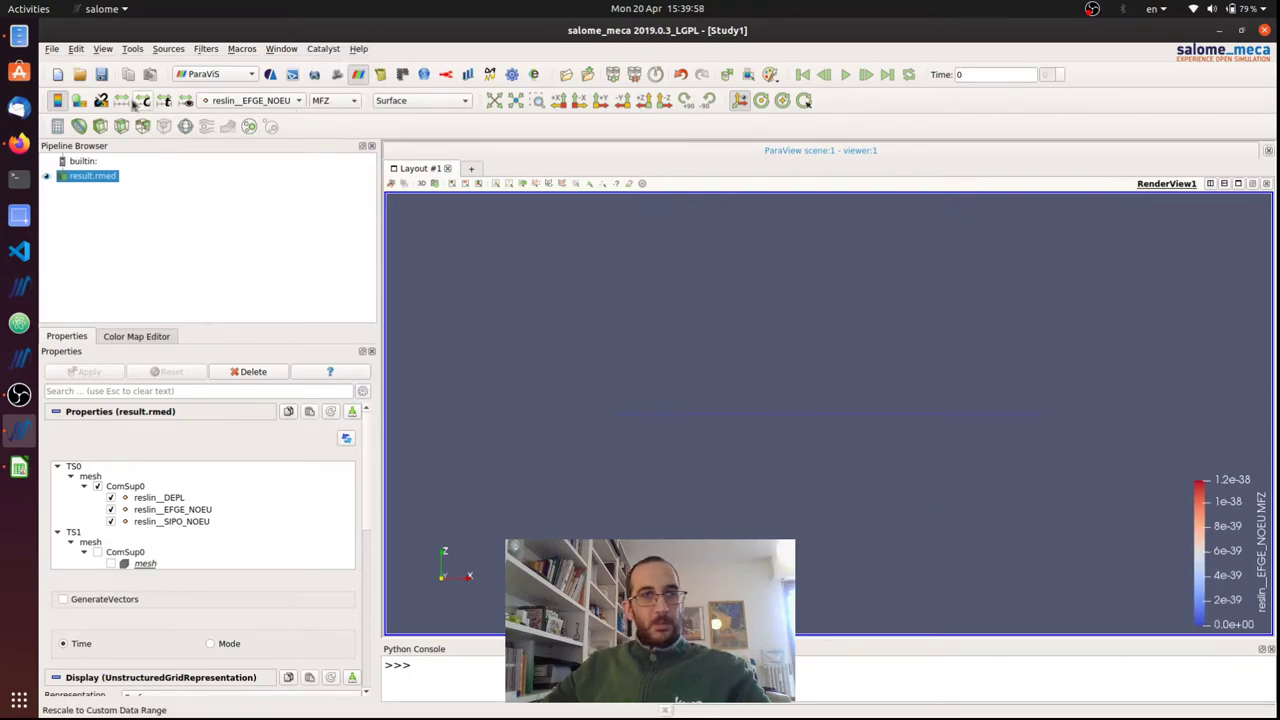
pyautogui.click(341, 101)
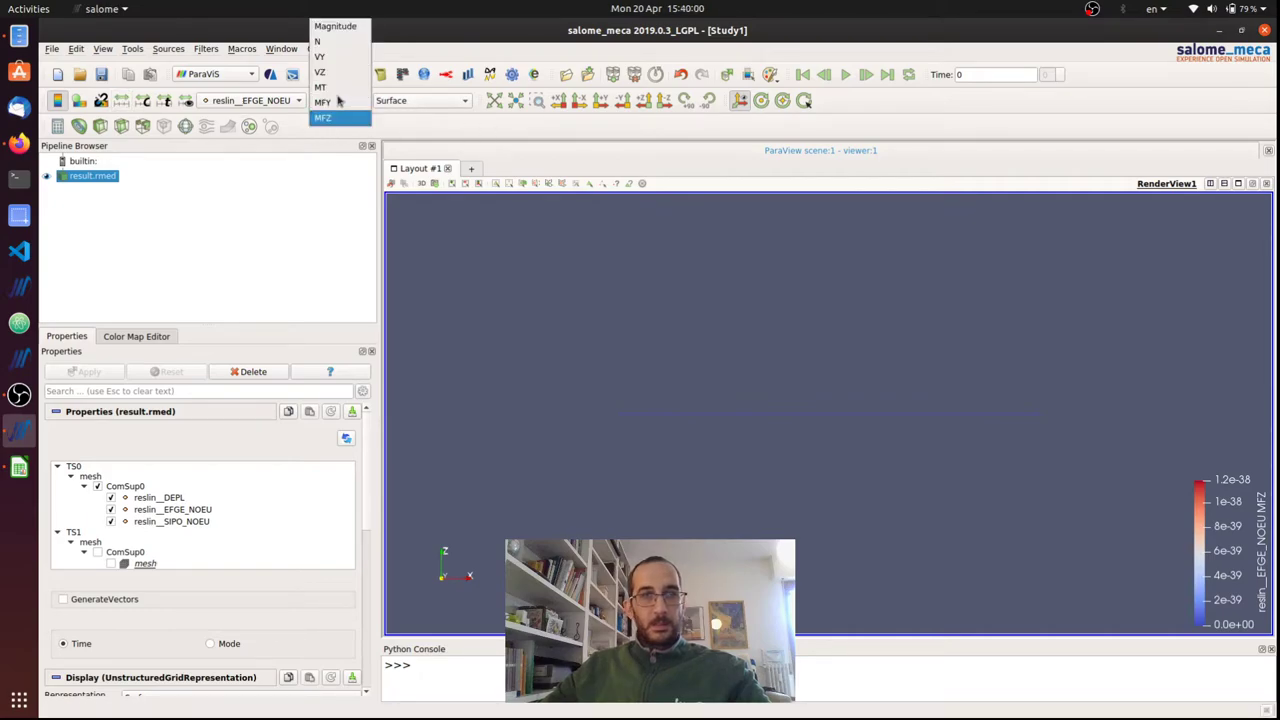
pyautogui.click(339, 105)
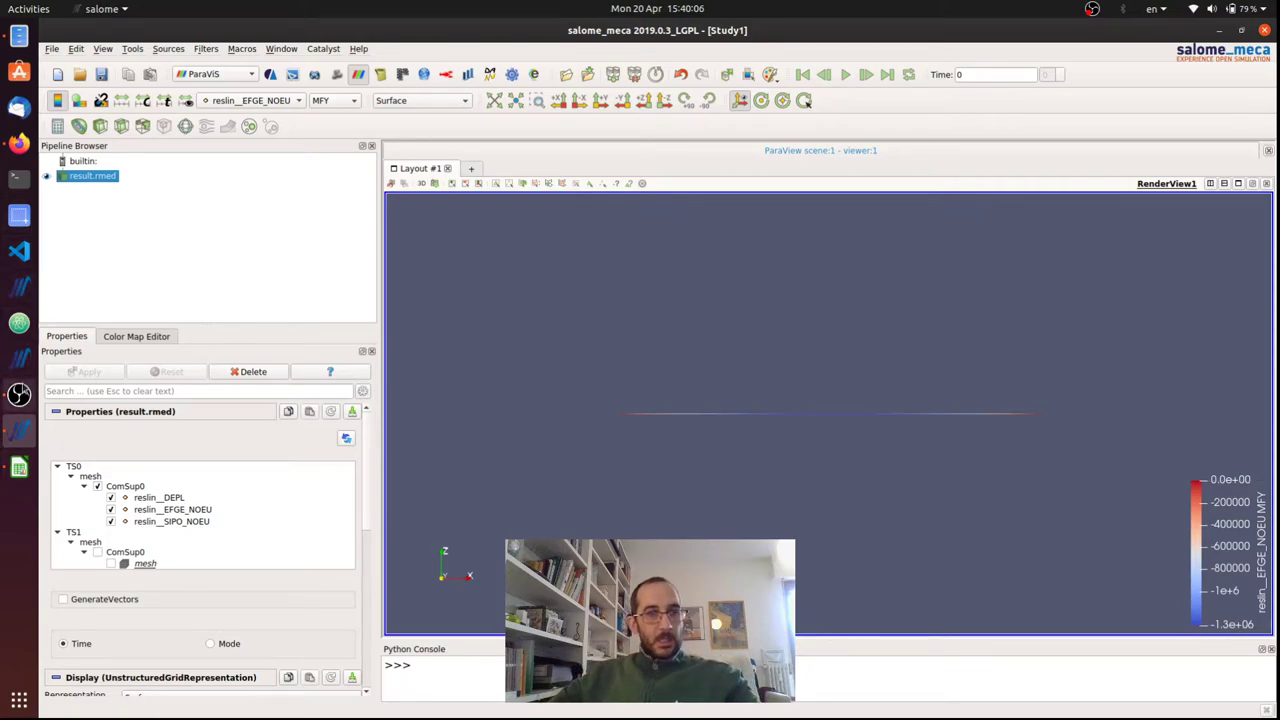
# Switch to calc.ods in LibreOffice Calc and check the hand-calculated Q and M cells against the beam forces.
pyautogui.click(26, 476)
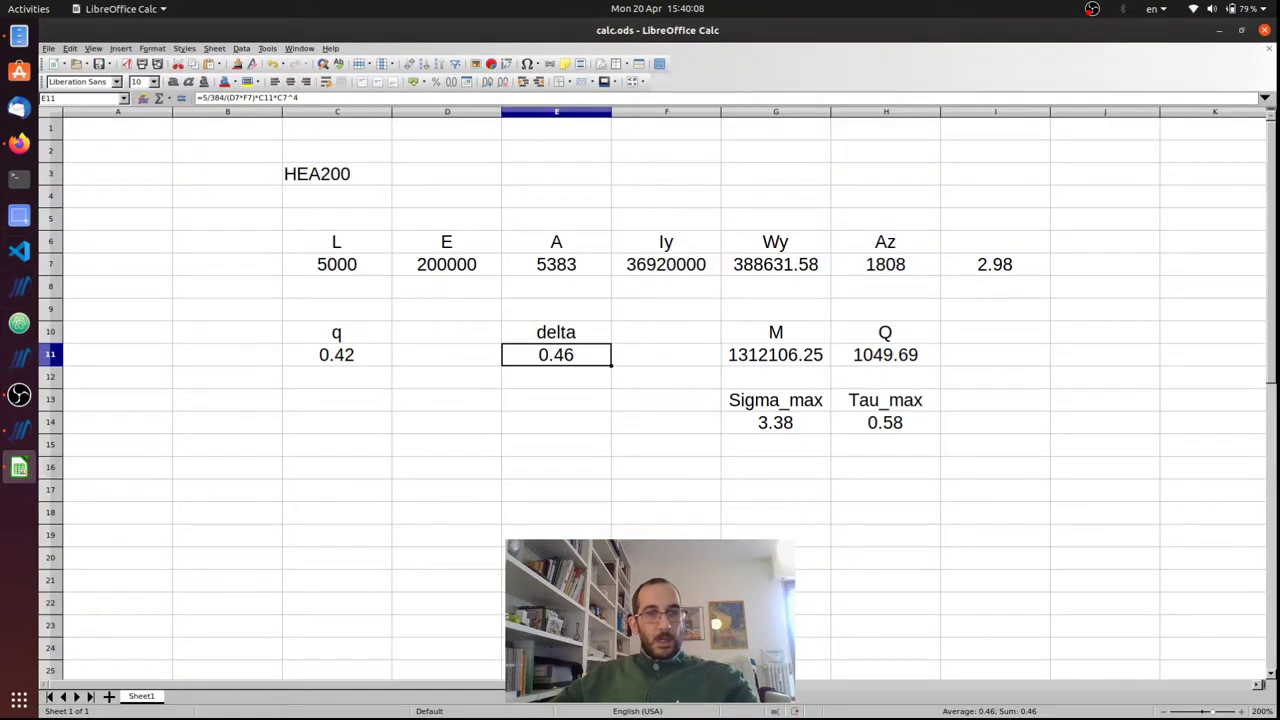
pyautogui.click(903, 355)
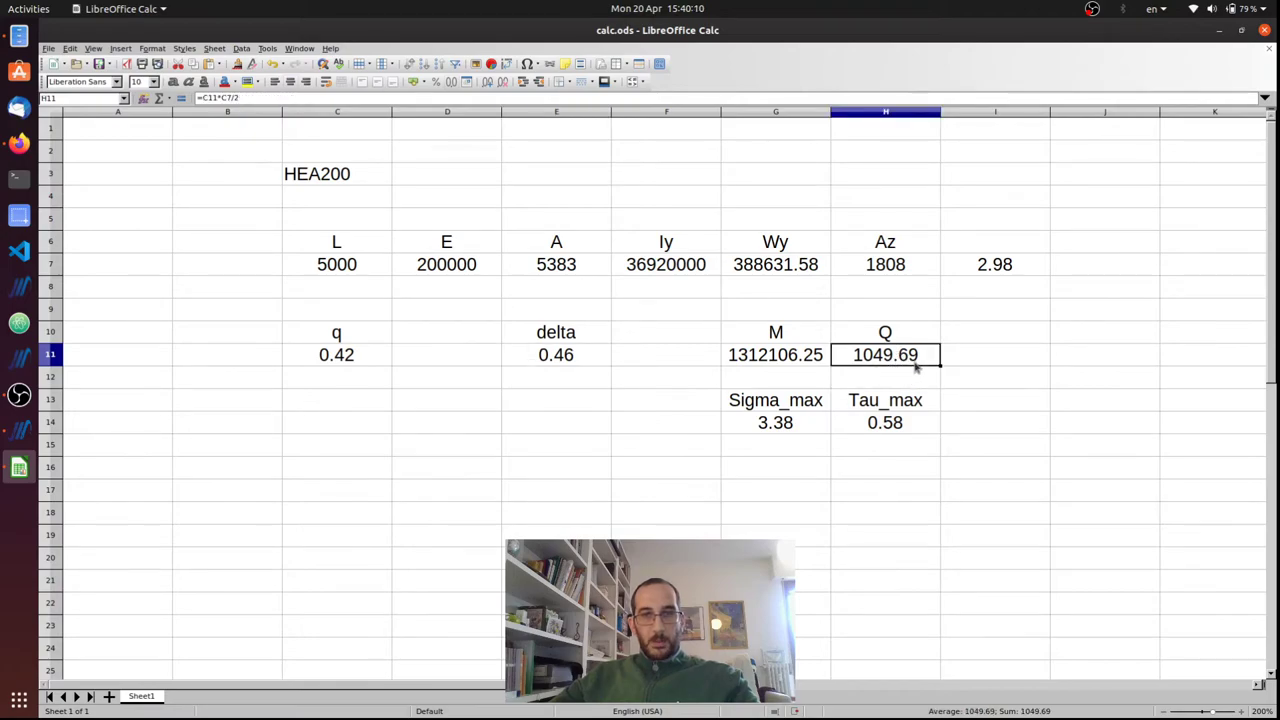
pyautogui.click(783, 361)
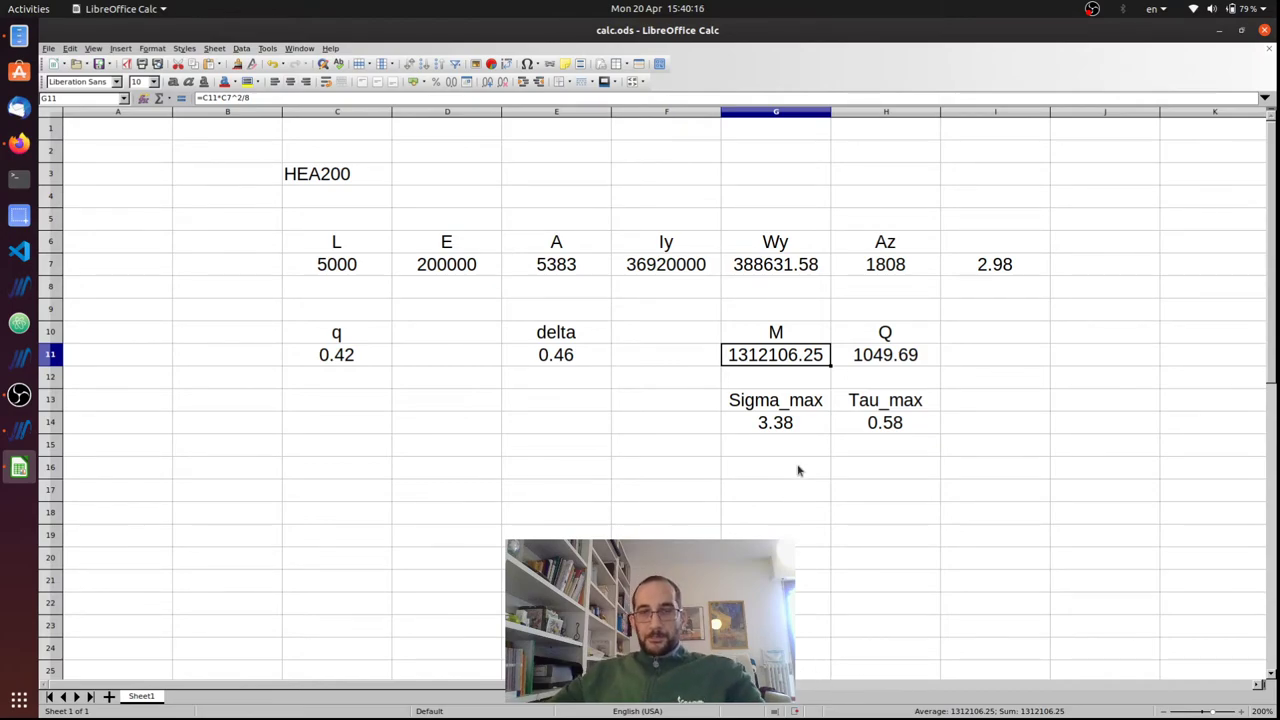
# Select the Sigma_max and Tau_max results, and in salome_meca colour the beam by component SVZ of reslin__SIPO_NOEU, followed by SMFY.
pyautogui.moveTo(773, 423); pyautogui.dragTo(897, 430)
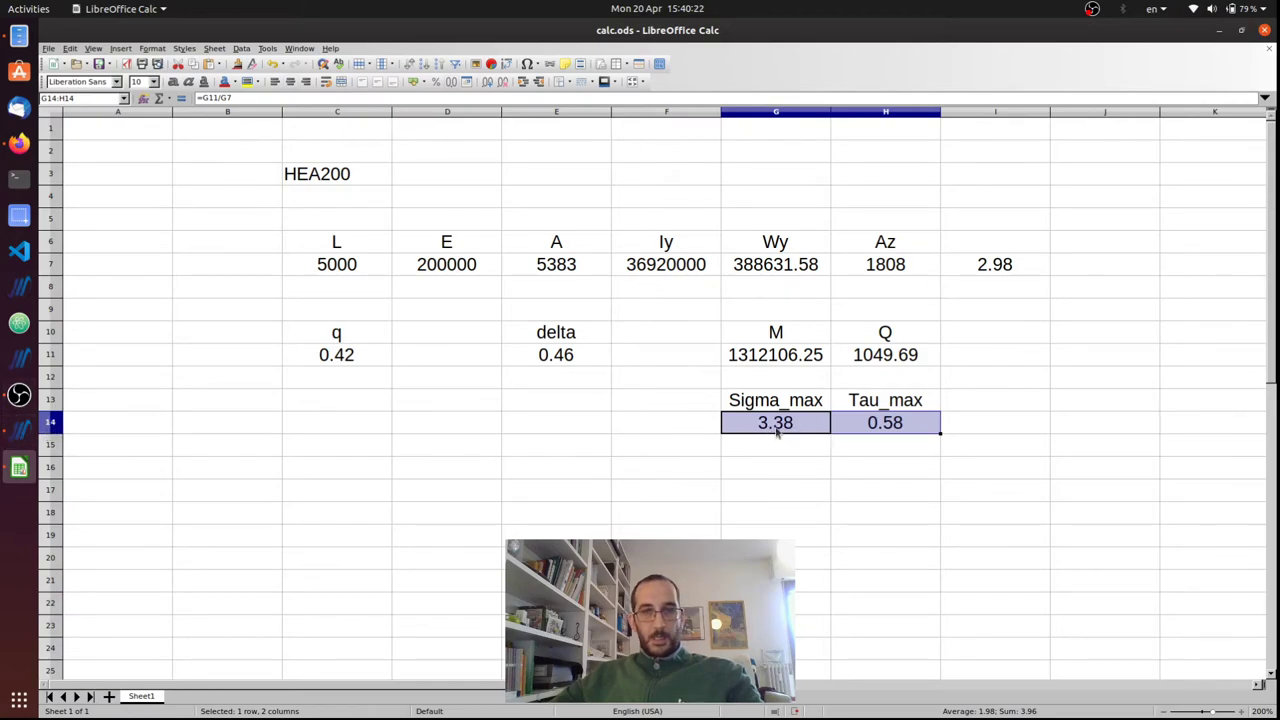
pyautogui.click(19, 430)
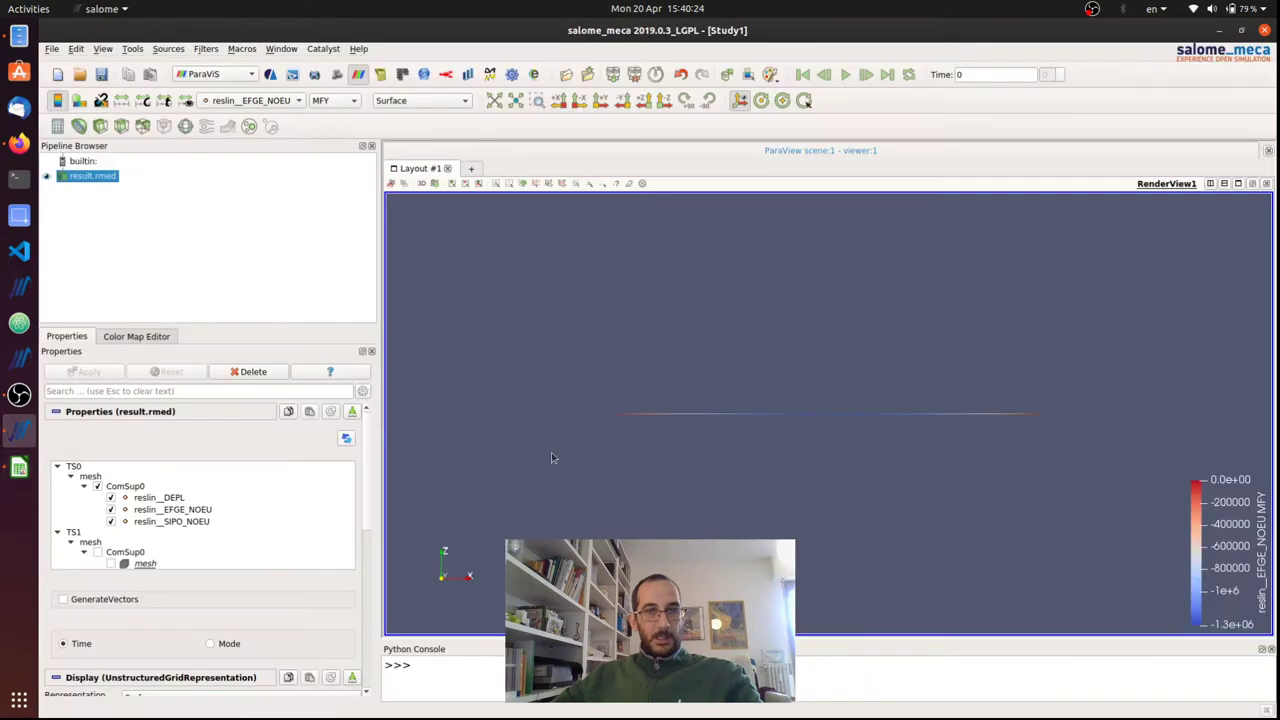
pyautogui.click(297, 102)
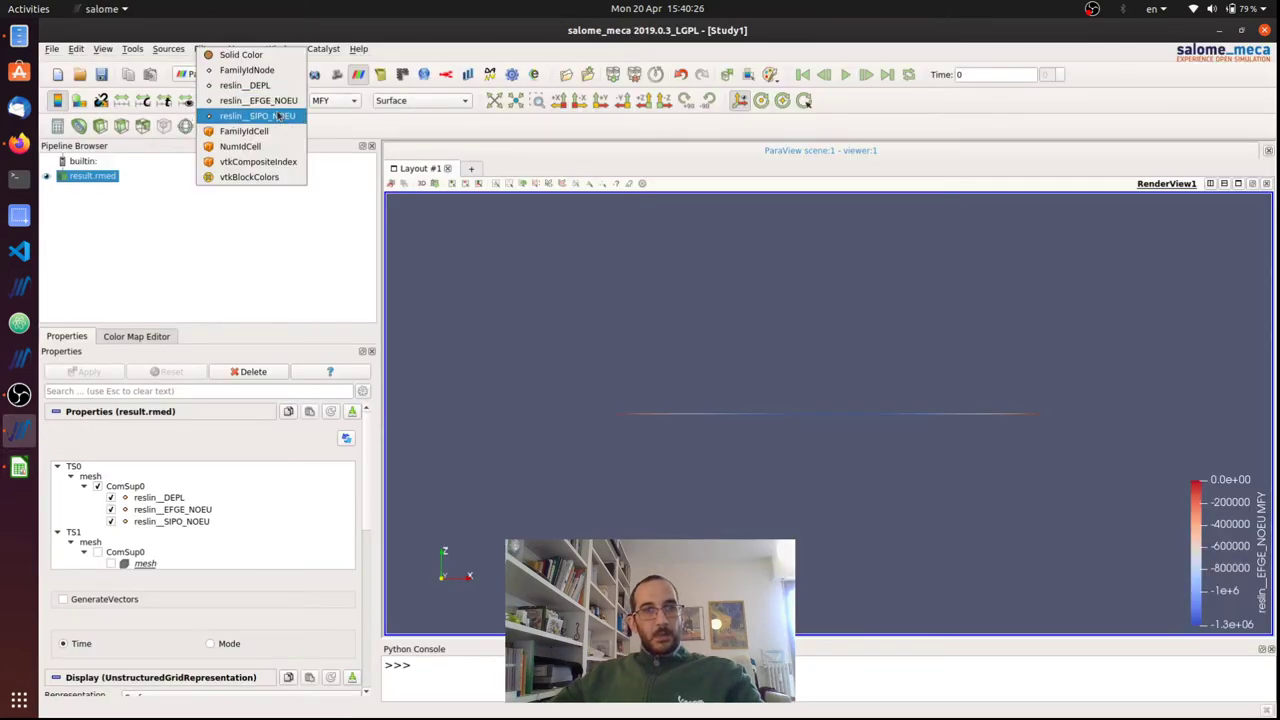
pyautogui.click(276, 118)
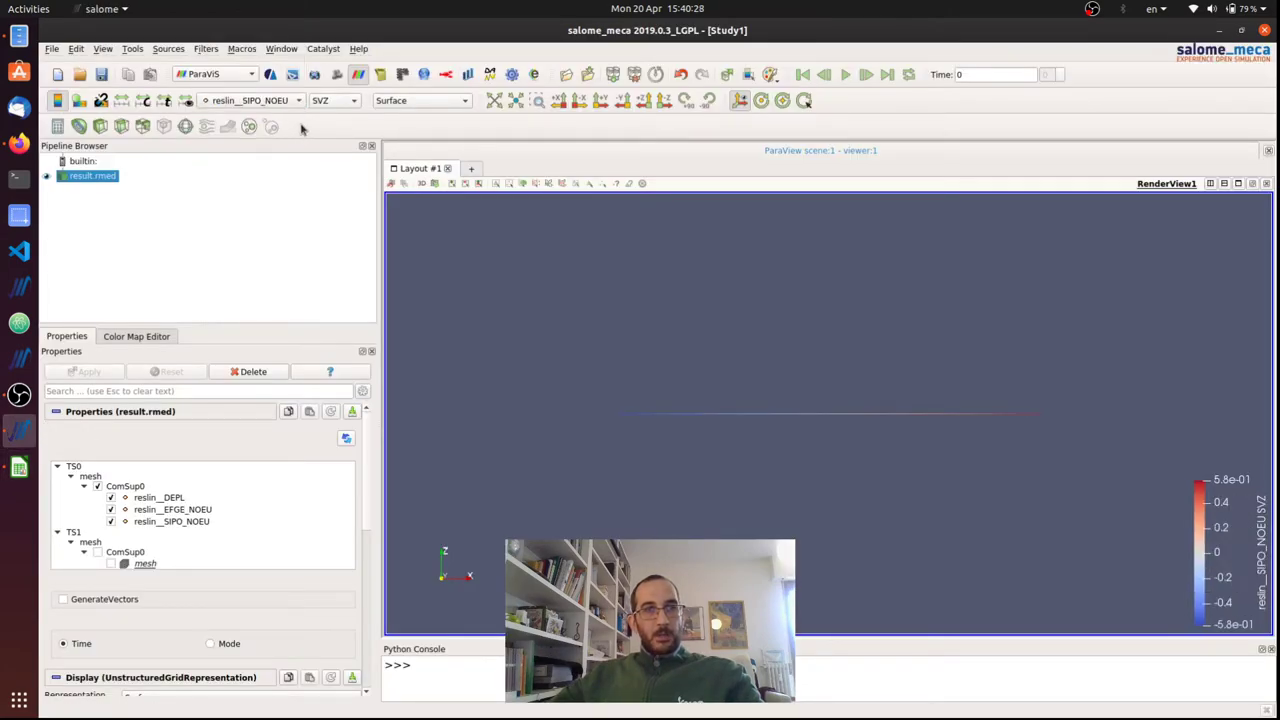
pyautogui.click(330, 101)
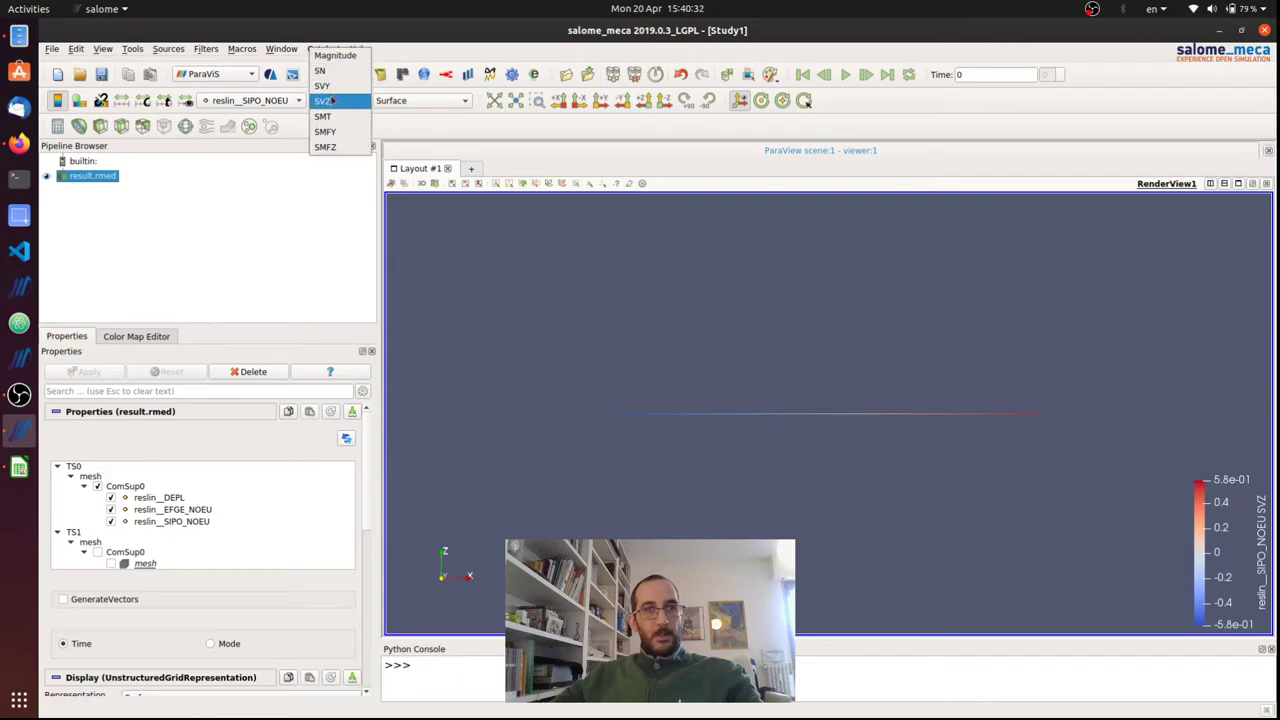
pyautogui.click(331, 101)
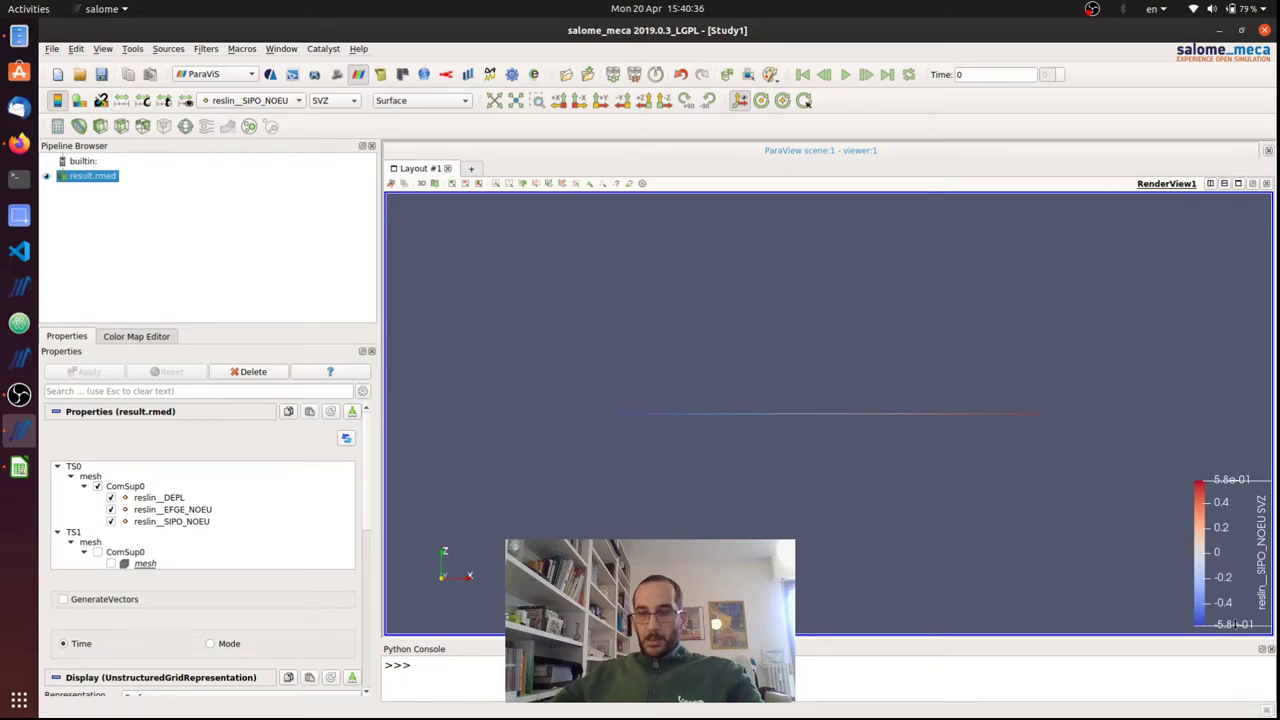
pyautogui.click(338, 101)
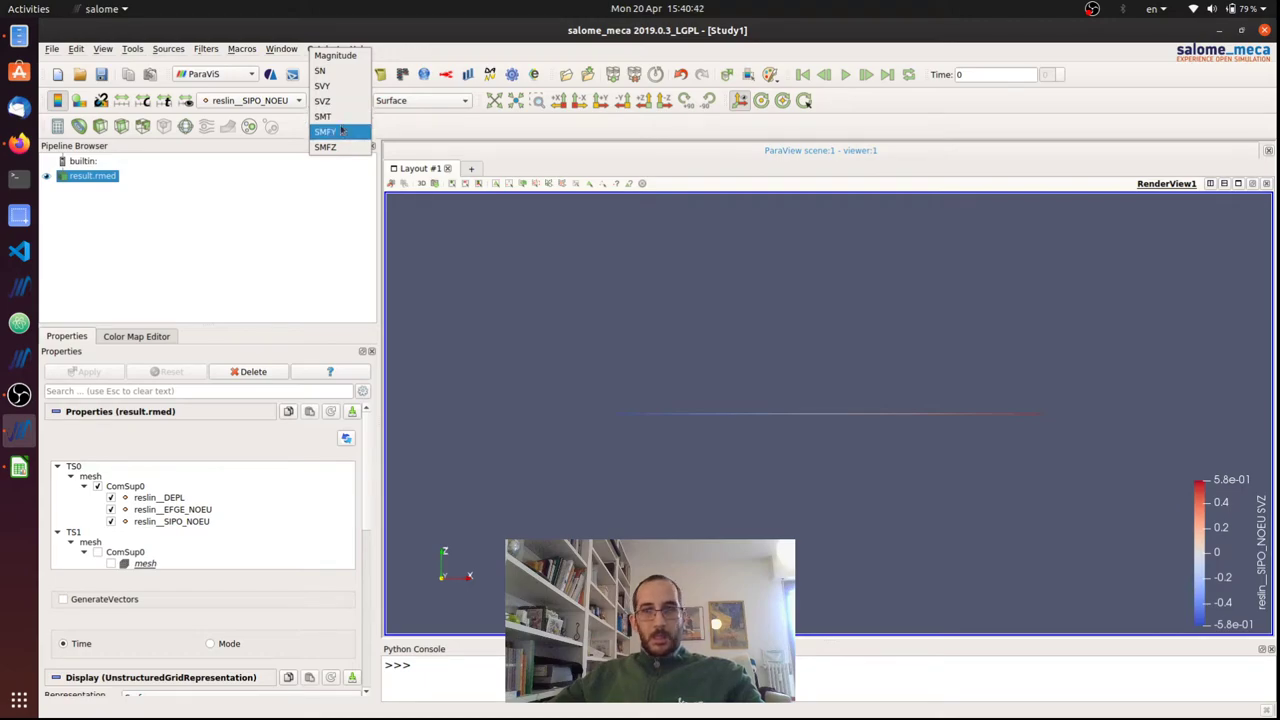
pyautogui.click(341, 131)
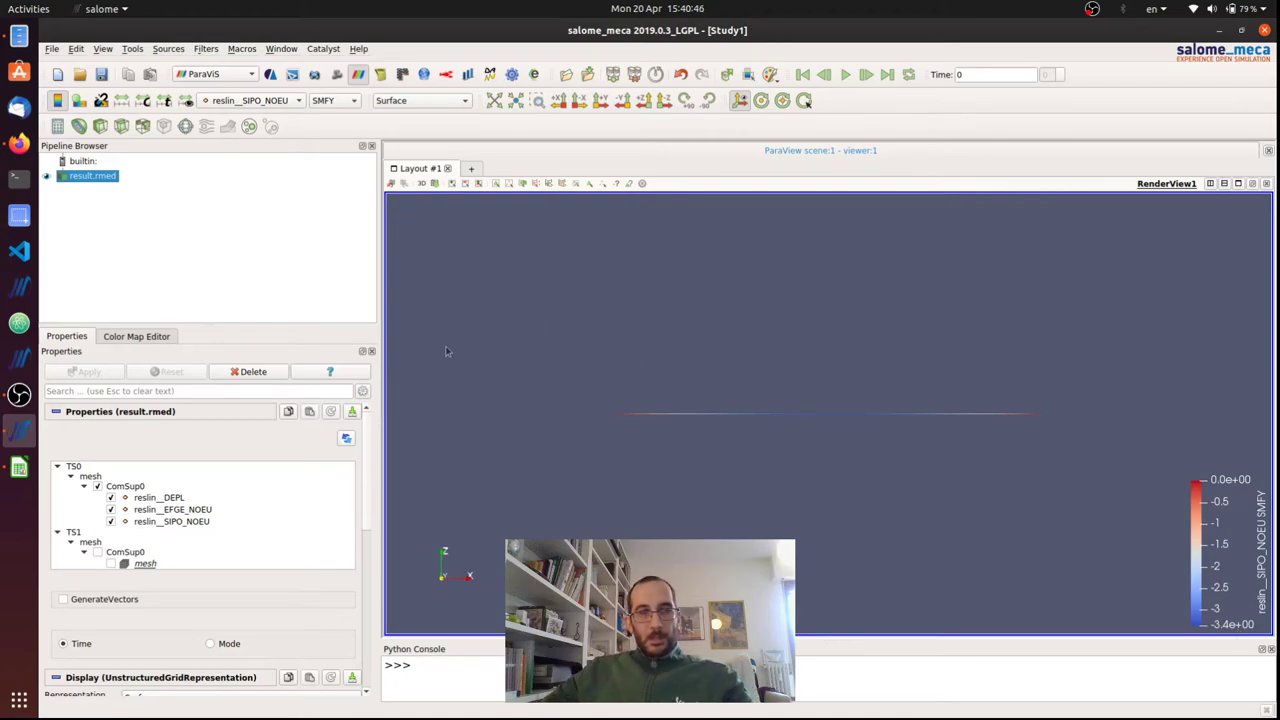
# Switch to calc.ods in LibreOffice Calc and check the hand-calculated stresses, inspecting the formula behind Tau_max.
pyautogui.click(19, 466)
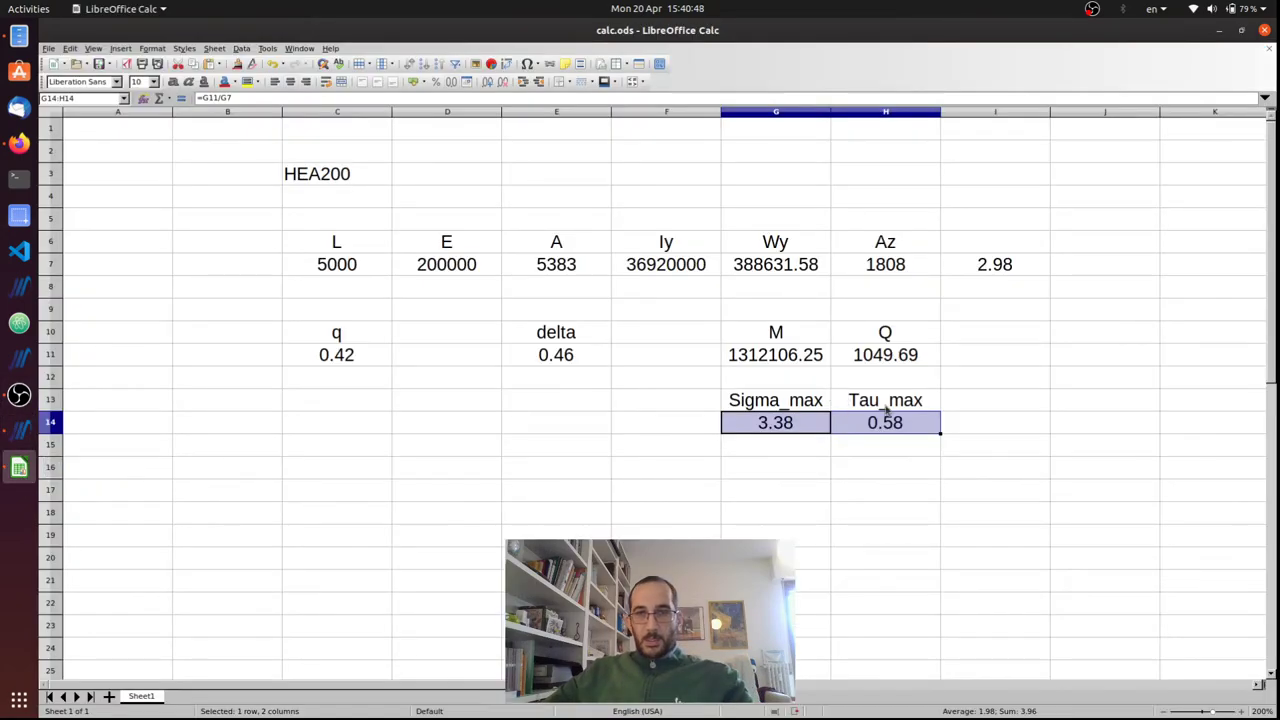
pyautogui.click(903, 424)
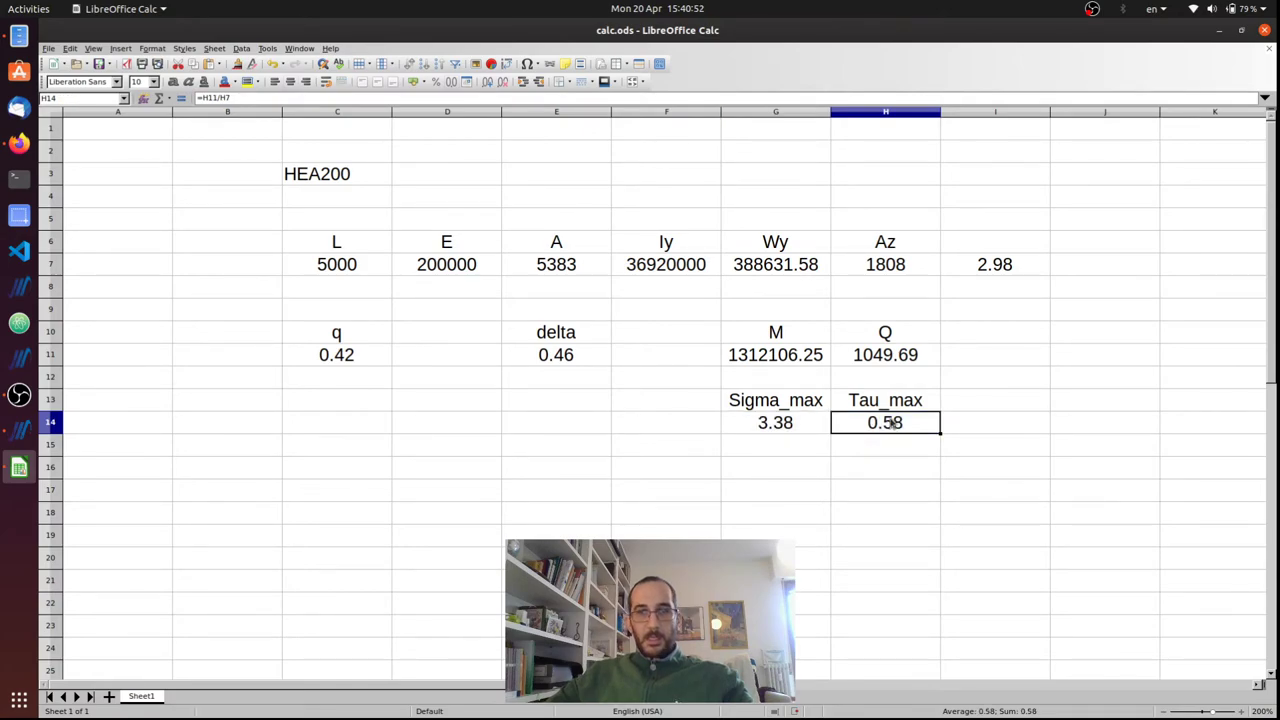
pyautogui.doubleClick(893, 423)
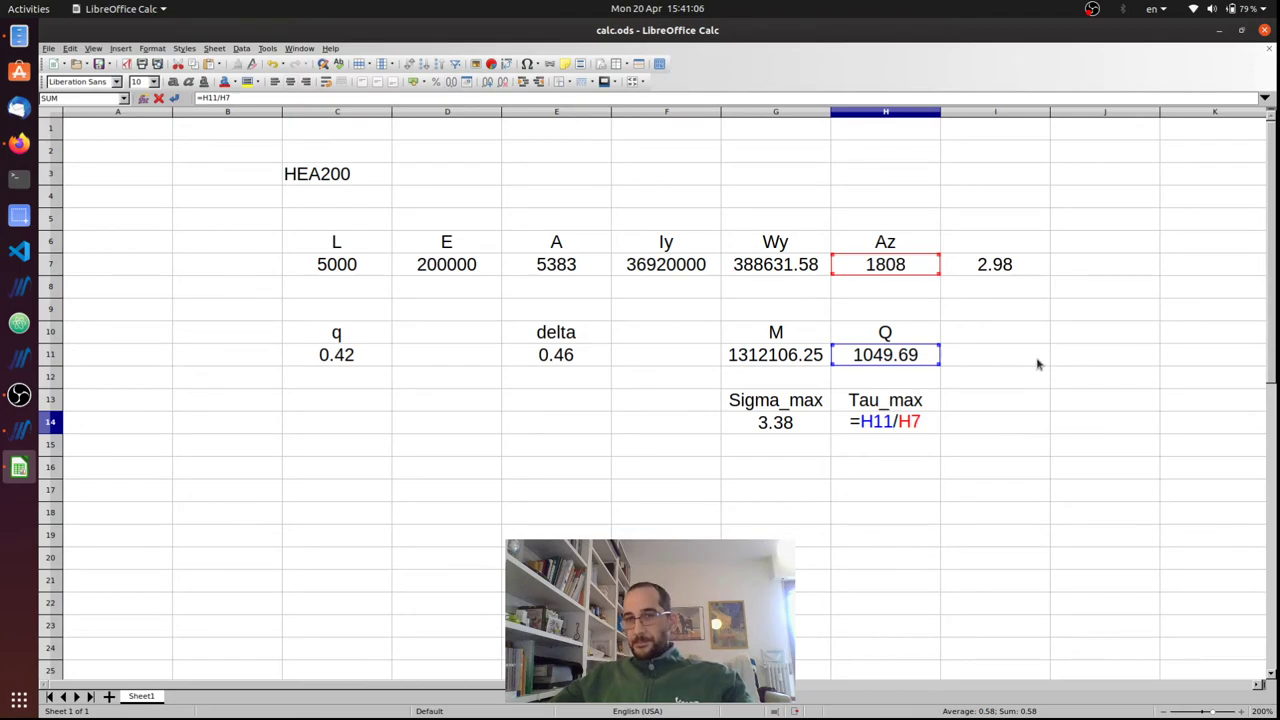
pyautogui.press('Return')
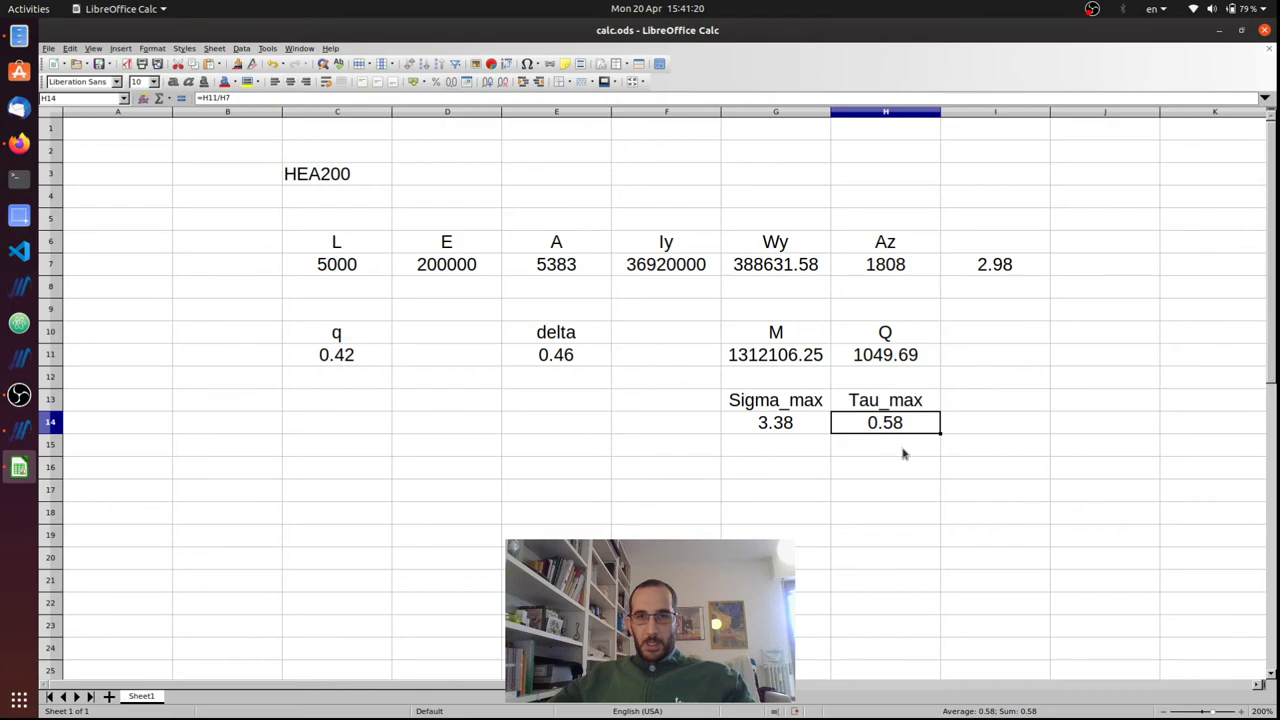
pyautogui.click(744, 496)
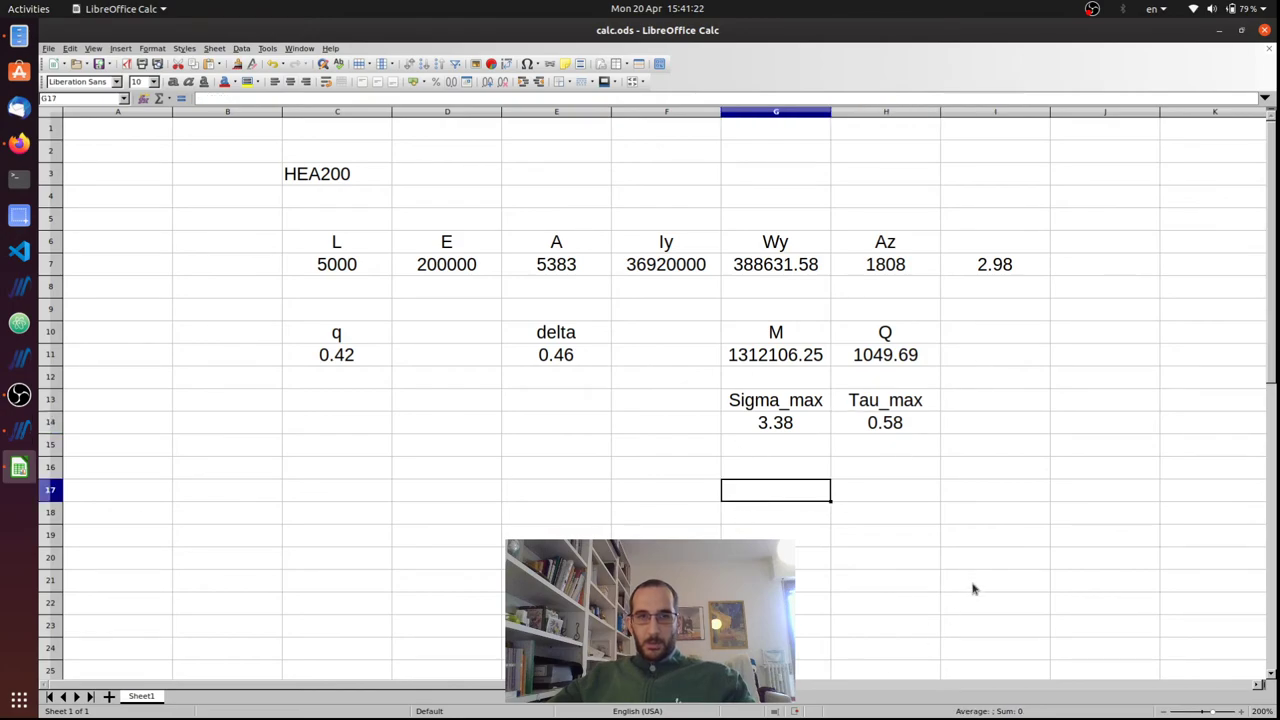
# Return to salome_meca, activate the AsterStudy module and view the case's data settings together with the beam mesh.
pyautogui.click(19, 430)
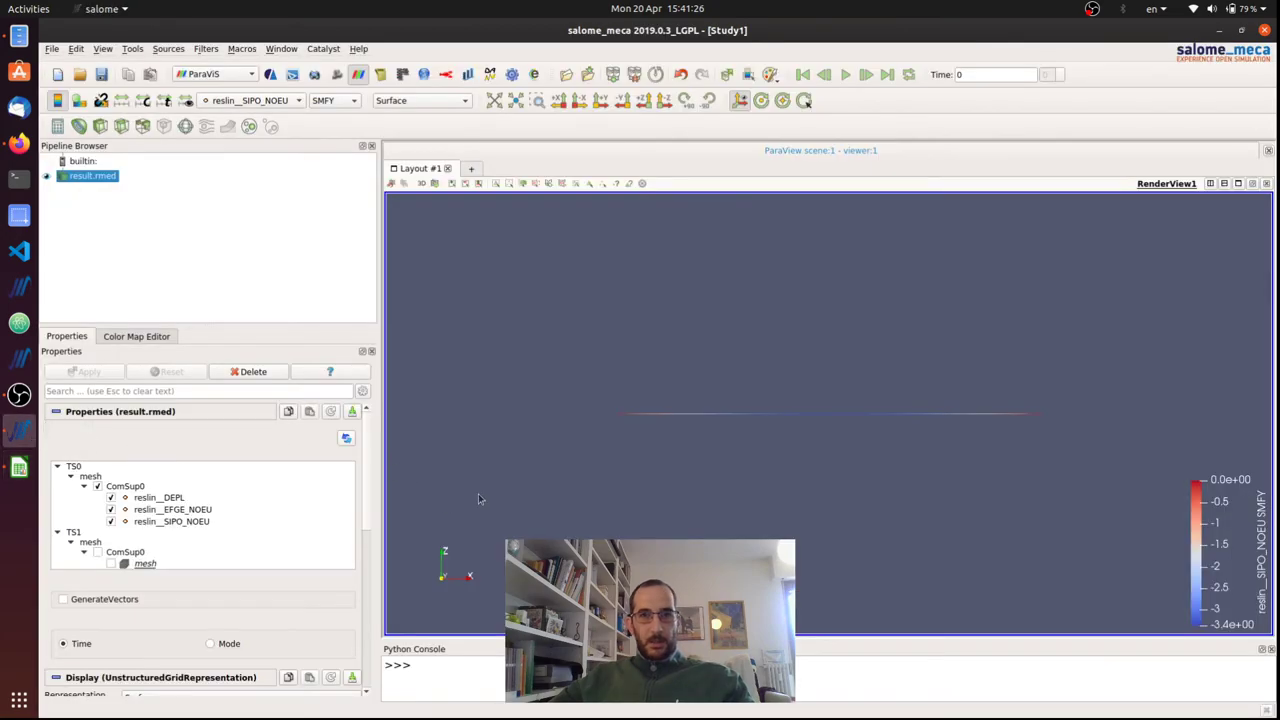
pyautogui.click(271, 76)
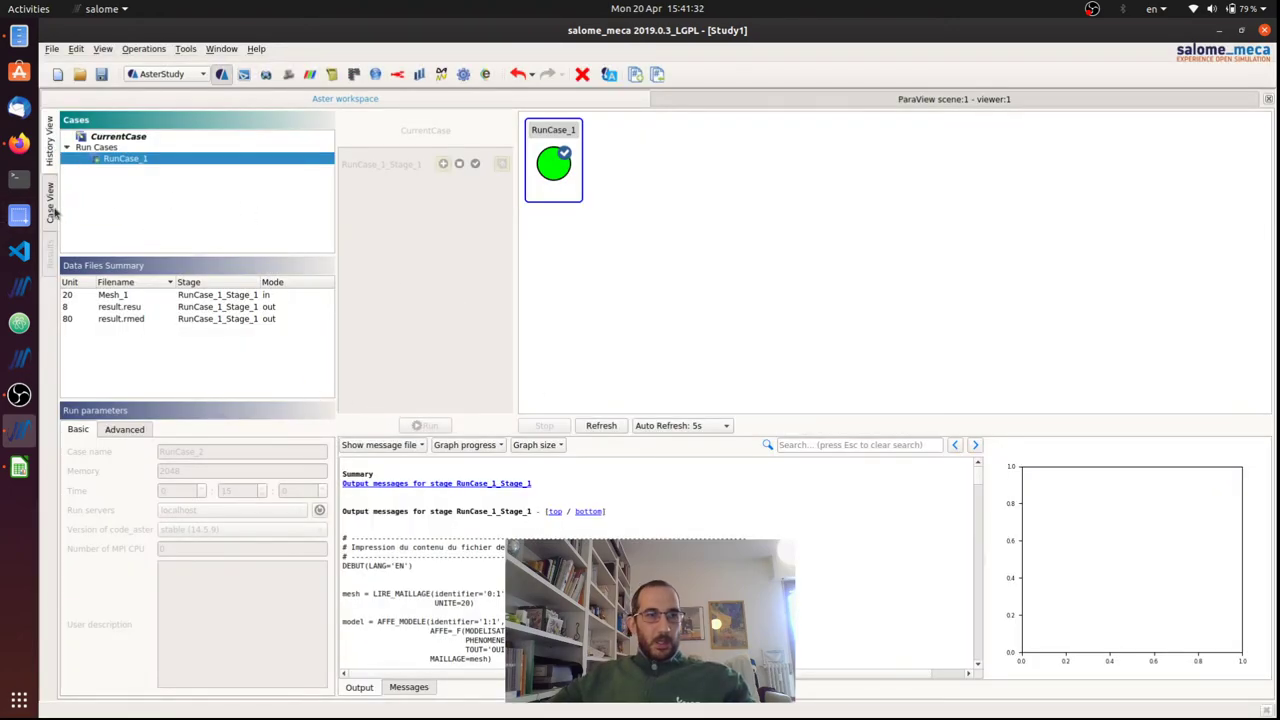
pyautogui.click(50, 208)
pyautogui.moveTo(742, 375); pyautogui.dragTo(711, 355)
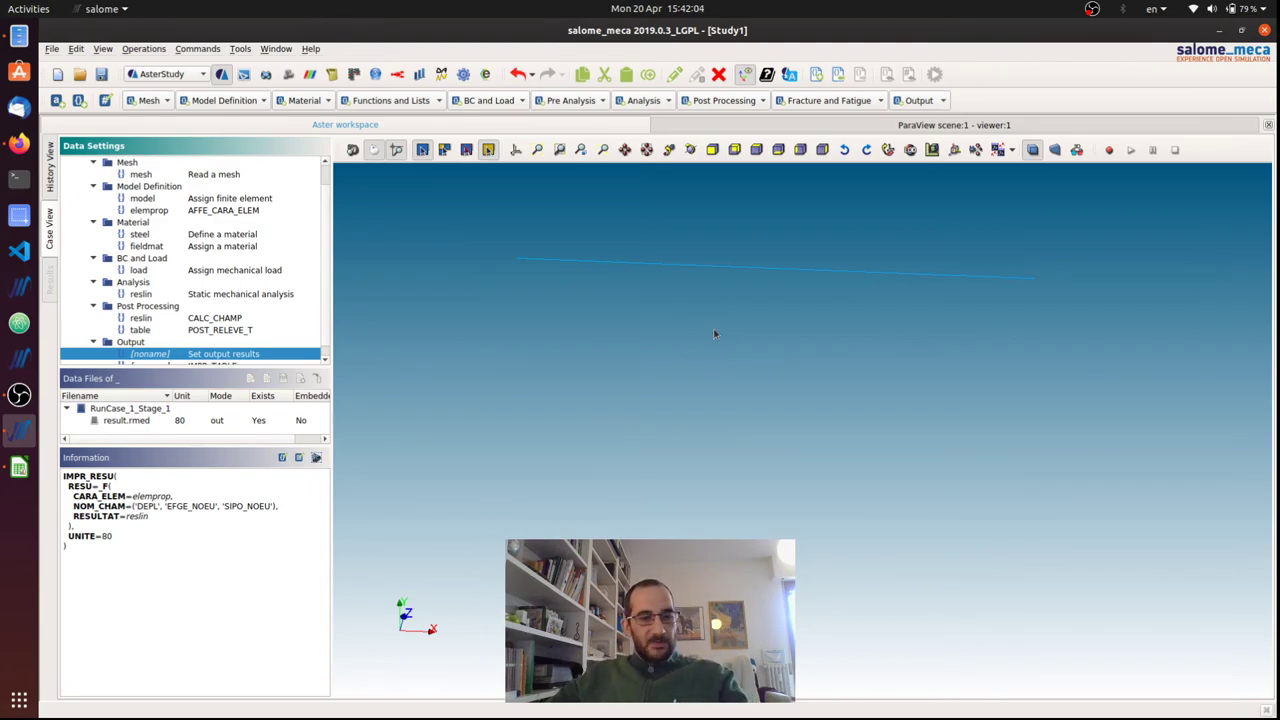
pyautogui.moveTo(754, 394); pyautogui.dragTo(640, 443)
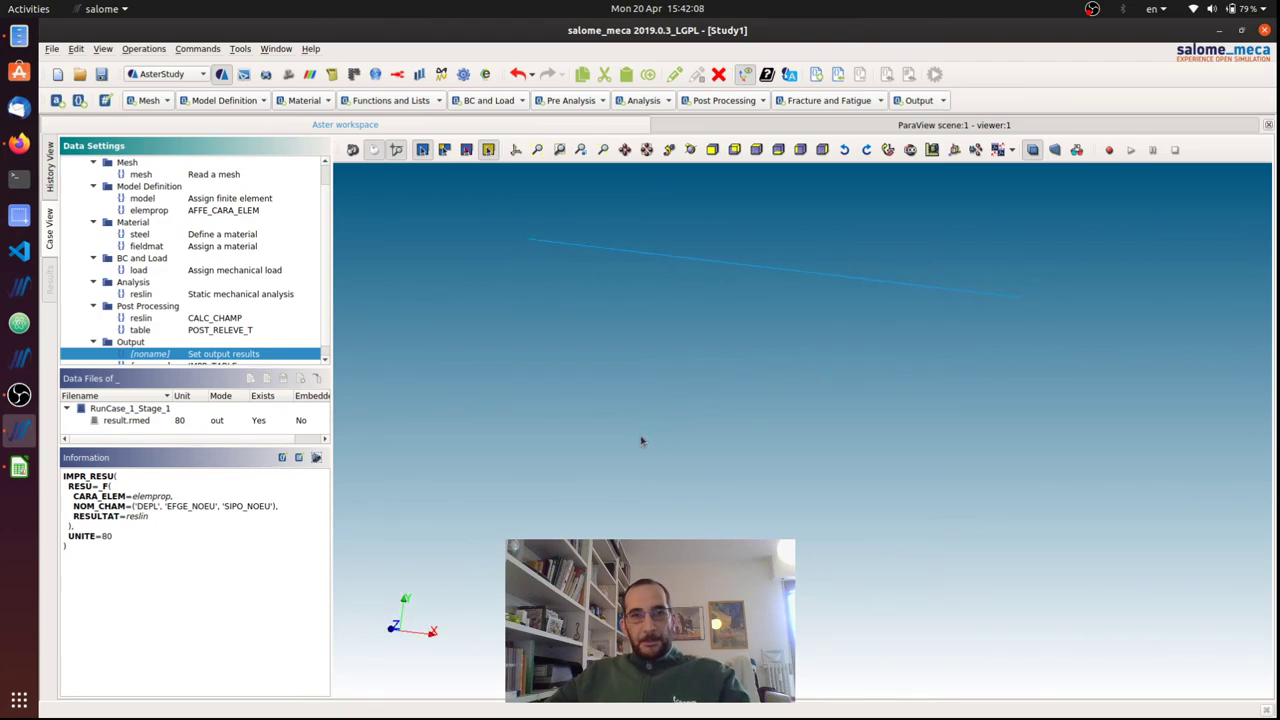